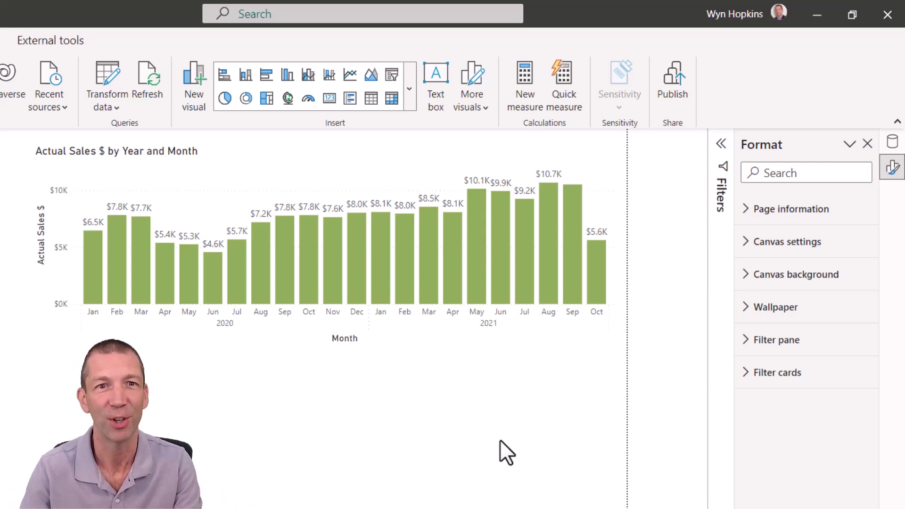
- Colour all the sales chart's columns salmon
{"action": "left_click", "coordinate": [267, 175]}
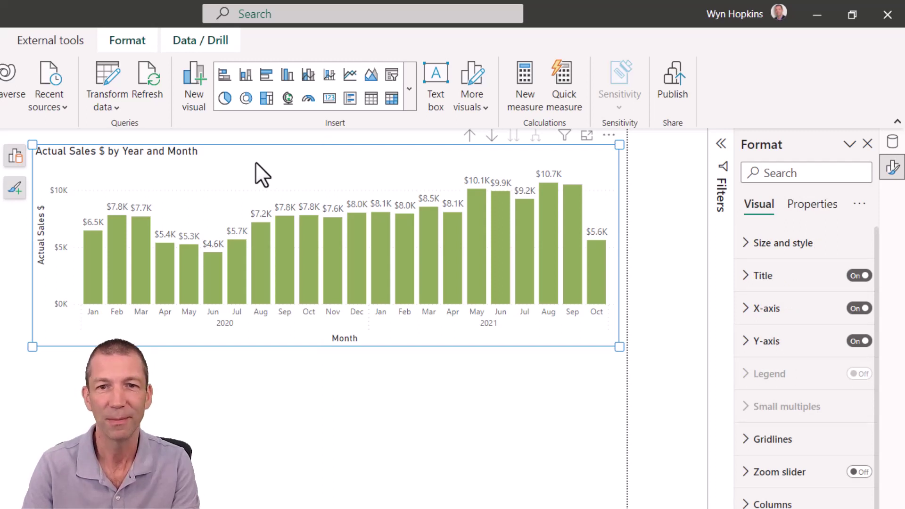
{"action": "right_click", "coordinate": [287, 253]}
{"action": "left_click", "coordinate": [309, 229]}
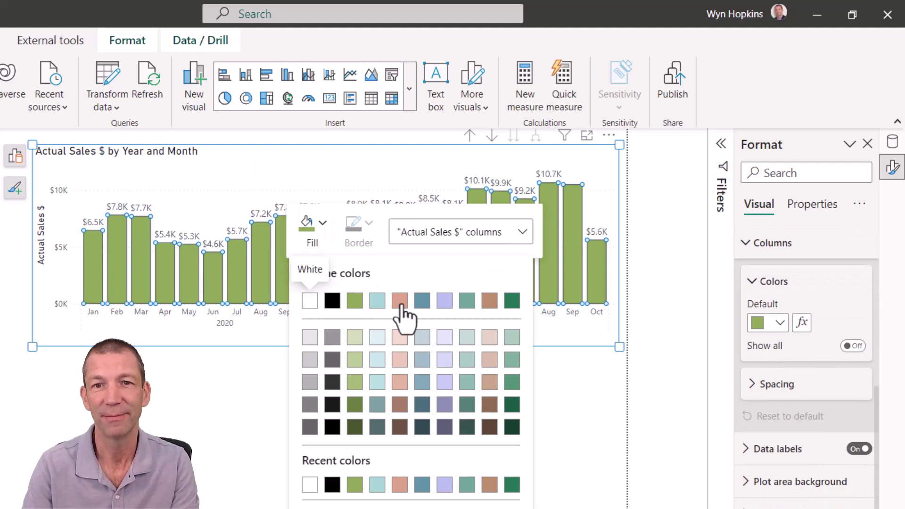
{"action": "left_click", "coordinate": [400, 302]}
{"action": "left_click", "coordinate": [349, 329]}
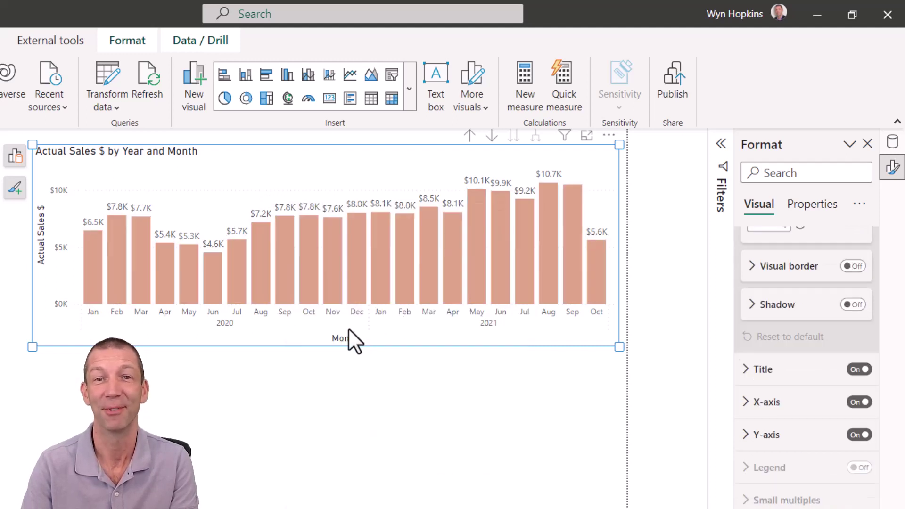
- Set the data labels to font size 12 with Display units None
{"action": "left_click", "coordinate": [285, 209]}
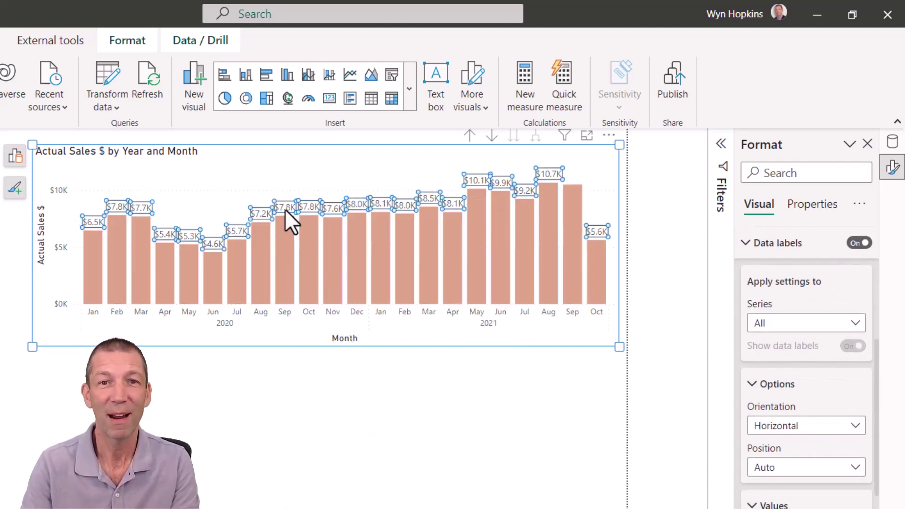
{"action": "right_click", "coordinate": [285, 208]}
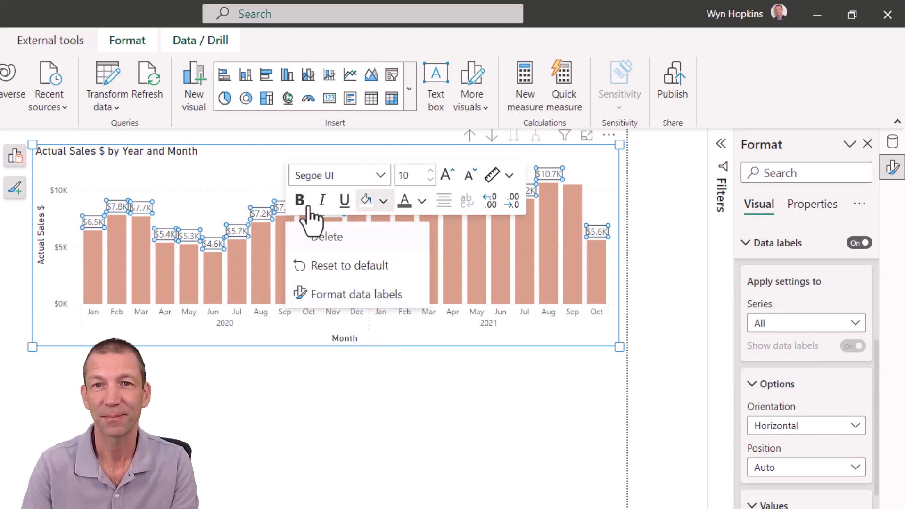
{"action": "left_click", "coordinate": [449, 178]}
{"action": "left_click", "coordinate": [448, 178]}
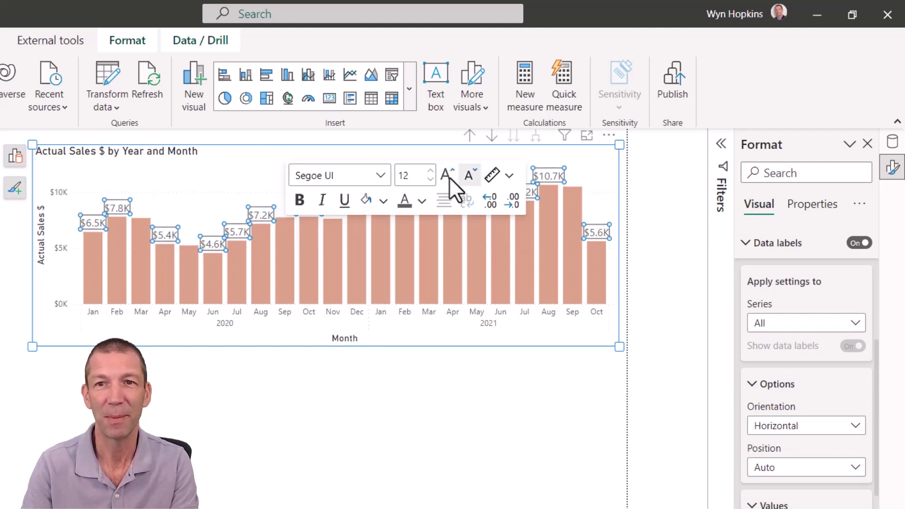
{"action": "left_click", "coordinate": [509, 177]}
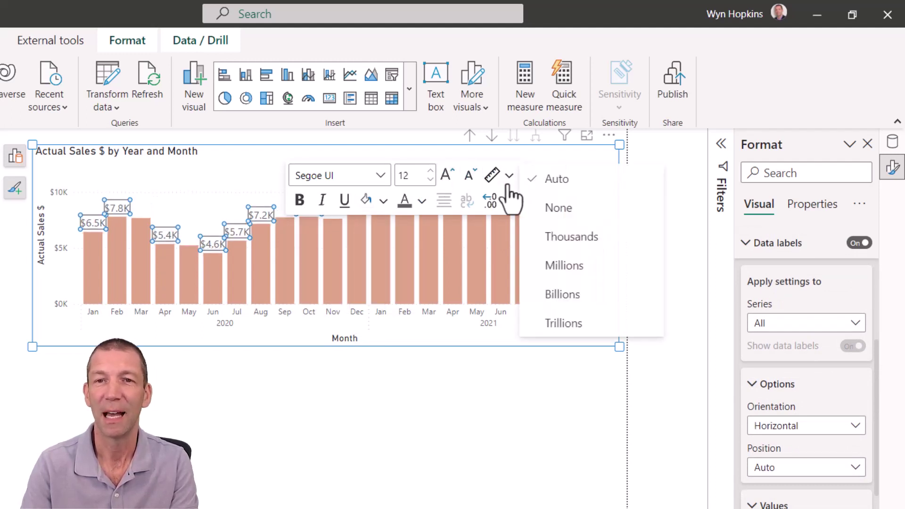
{"action": "left_click", "coordinate": [554, 211]}
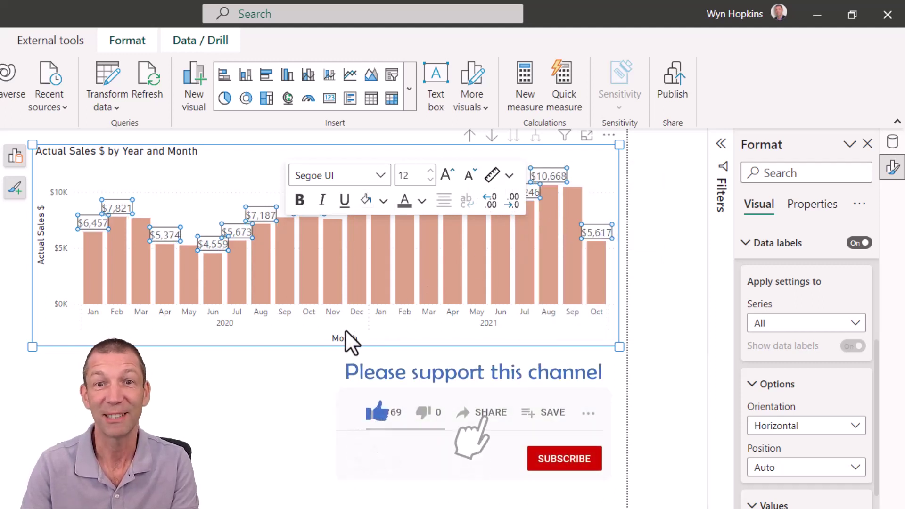
- Delete the column chart and restore it with Ctrl+Z, then remove the Month axis title
{"action": "key", "text": "Escape"}
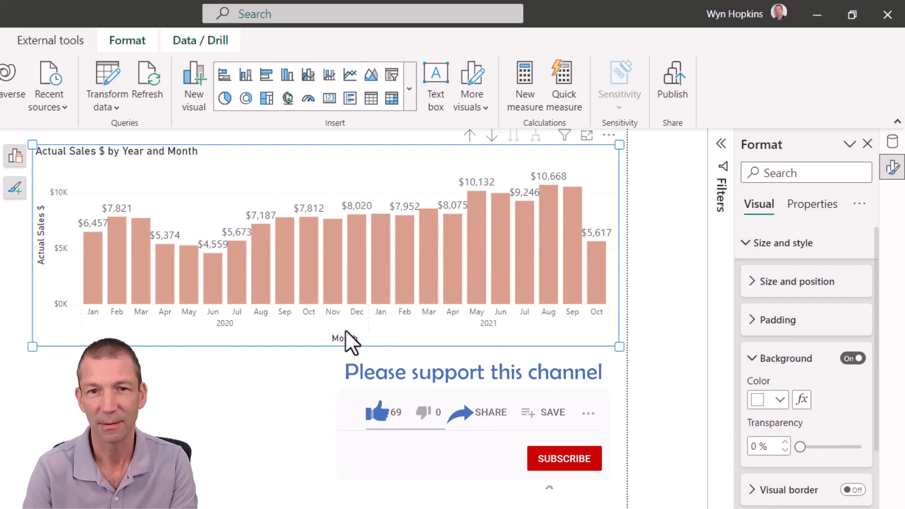
{"action": "key", "text": "Delete"}
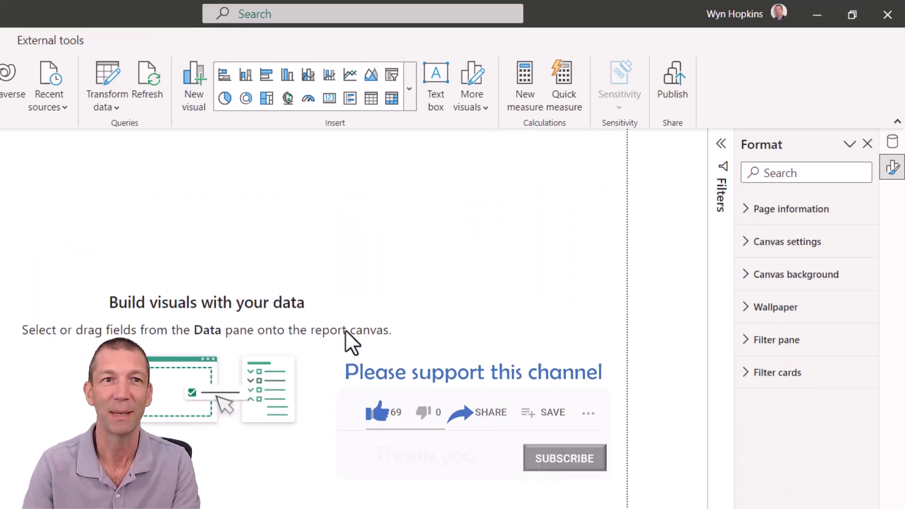
{"action": "key", "text": "ctrl+z"}
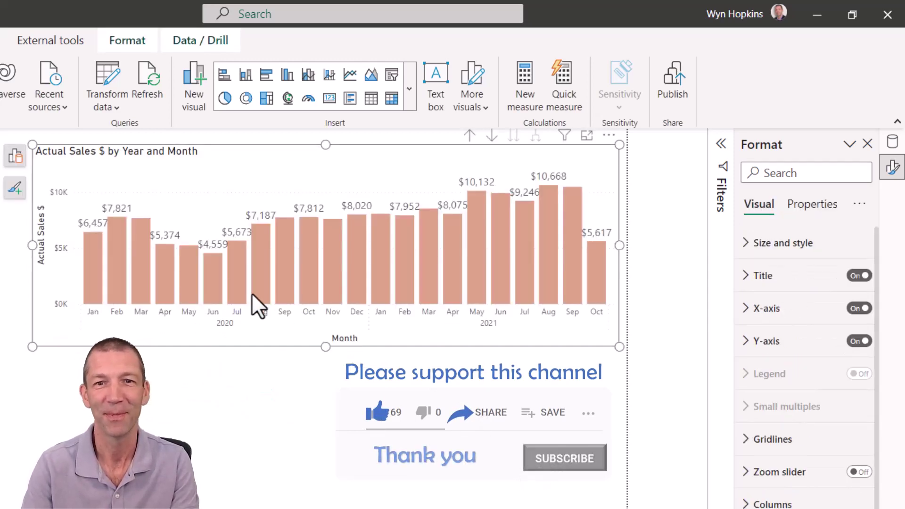
{"action": "left_click", "coordinate": [344, 338]}
{"action": "double_click", "coordinate": [344, 339]}
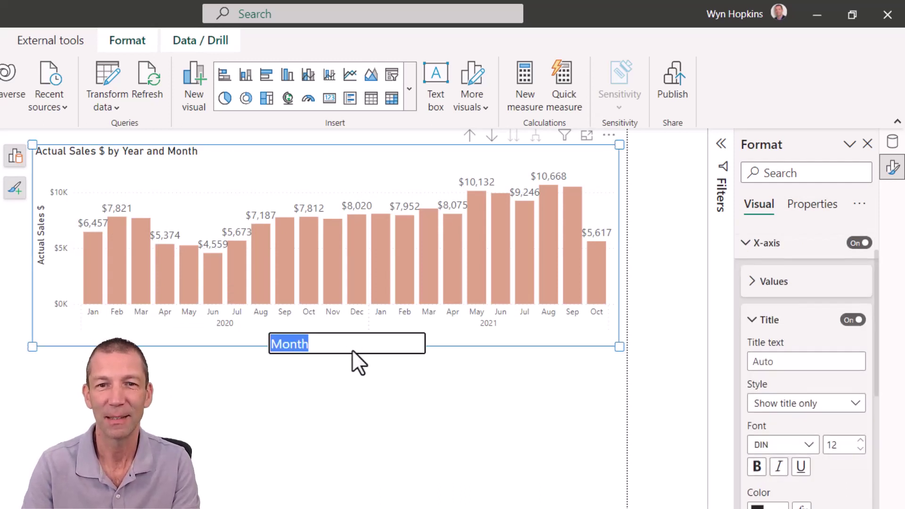
{"action": "left_click", "coordinate": [357, 349]}
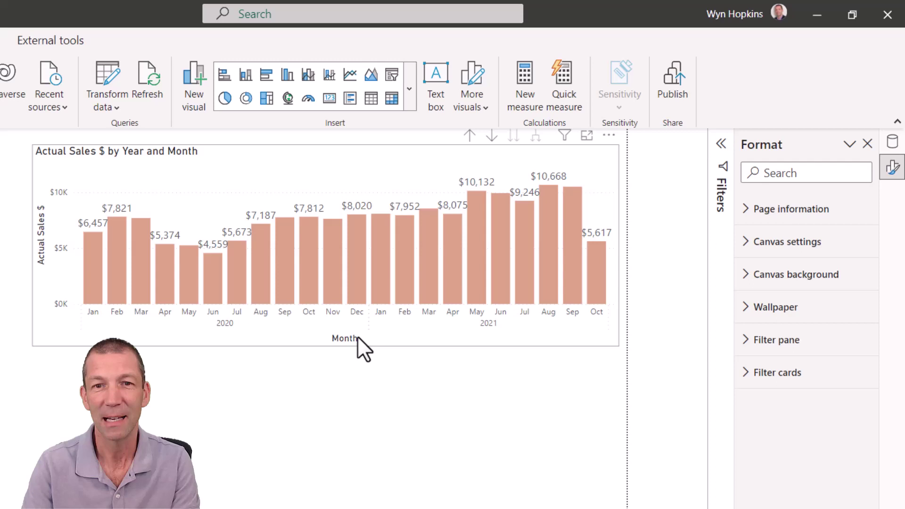
{"action": "left_click", "coordinate": [357, 338]}
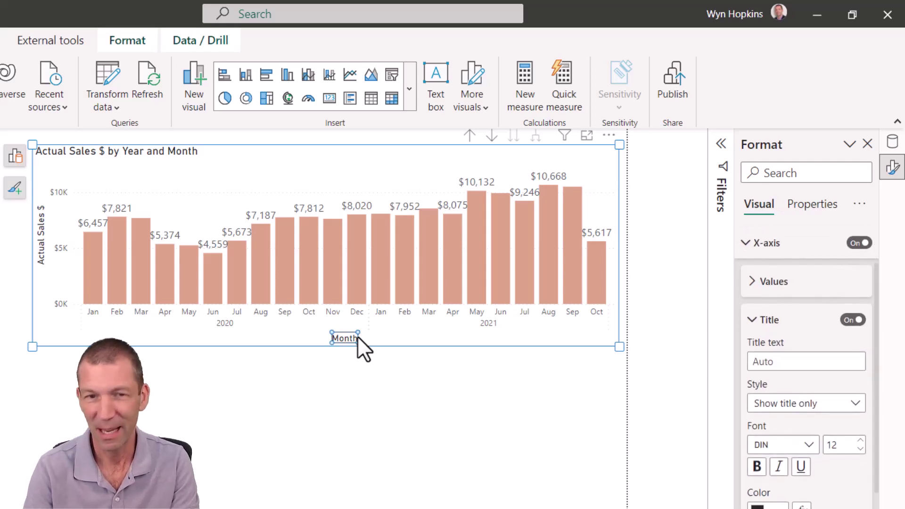
{"action": "key", "text": "Delete"}
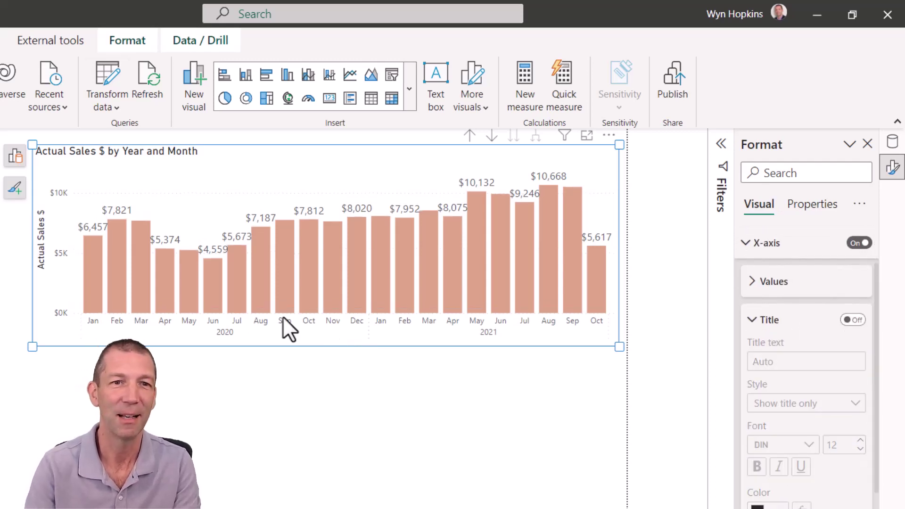
- Remove the vertical Actual Sales $ axis title
{"action": "double_click", "coordinate": [41, 252]}
{"action": "key", "text": "End"}
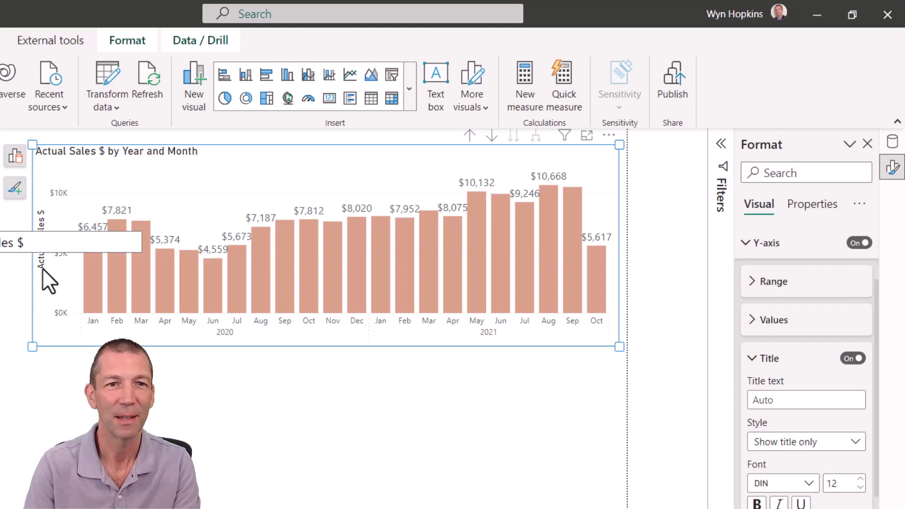
{"action": "left_click", "coordinate": [59, 324]}
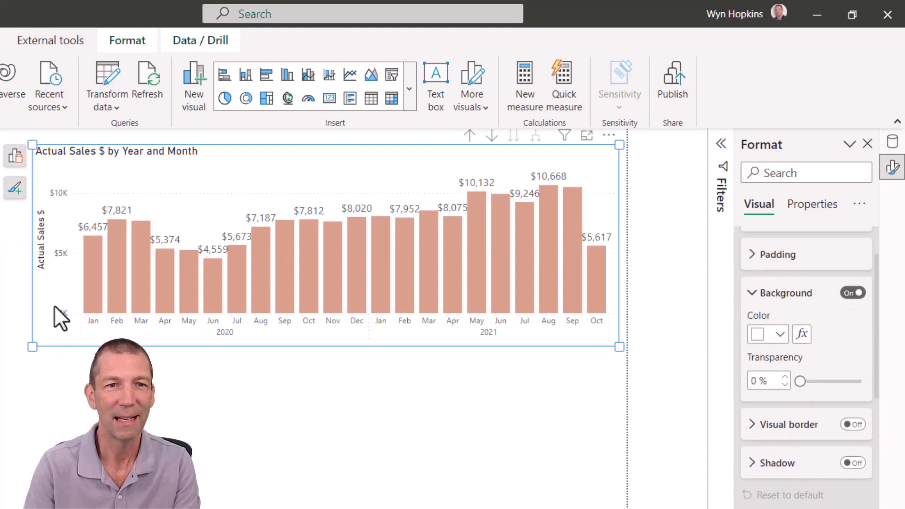
{"action": "left_click", "coordinate": [42, 265]}
{"action": "key", "text": "Delete"}
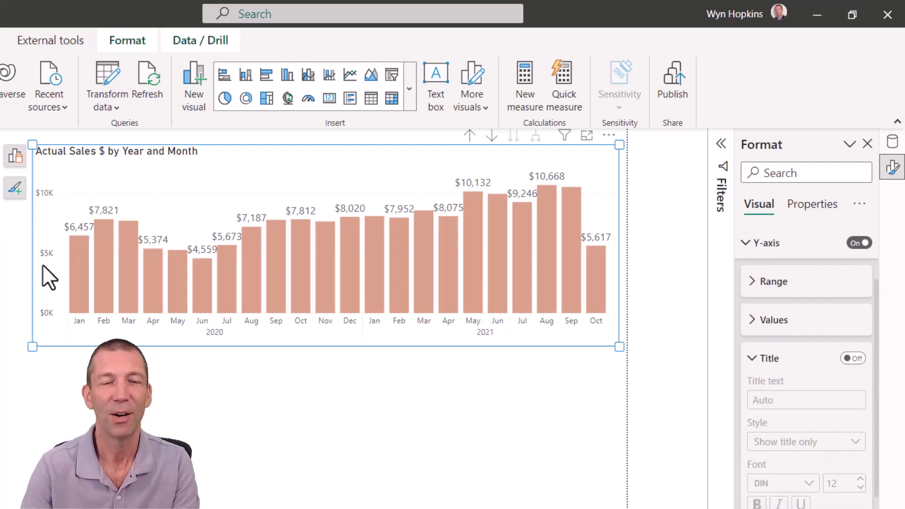
- Rename the column chart's title to 'Heading'
{"action": "double_click", "coordinate": [174, 152]}
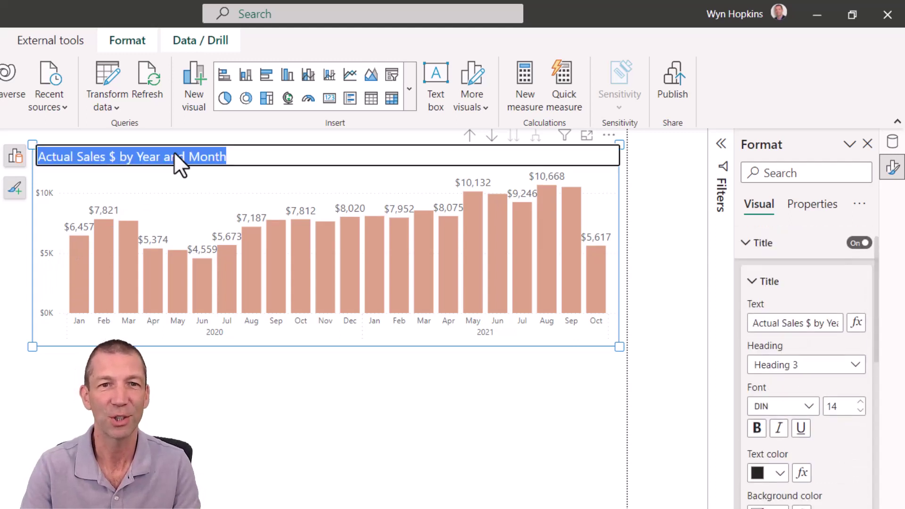
{"action": "type", "text": "HEading"}
{"action": "key", "text": "BackSpace"}
{"action": "key", "text": "BackSpace"}
{"action": "key", "text": "BackSpace"}
{"action": "key", "text": "BackSpace"}
{"action": "key", "text": "BackSpace"}
{"action": "key", "text": "BackSpace"}
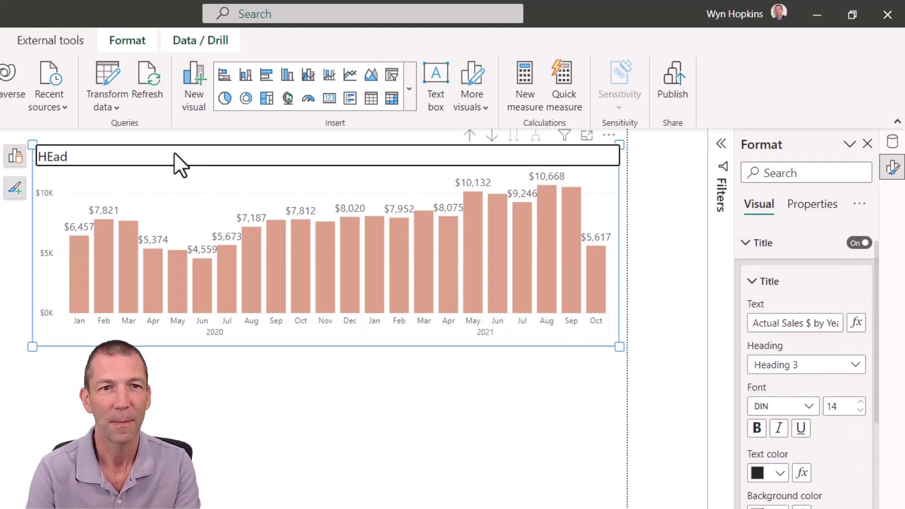
{"action": "type", "text": "eadong"}
{"action": "key", "text": "BackSpace"}
{"action": "key", "text": "BackSpace"}
{"action": "key", "text": "BackSpace"}
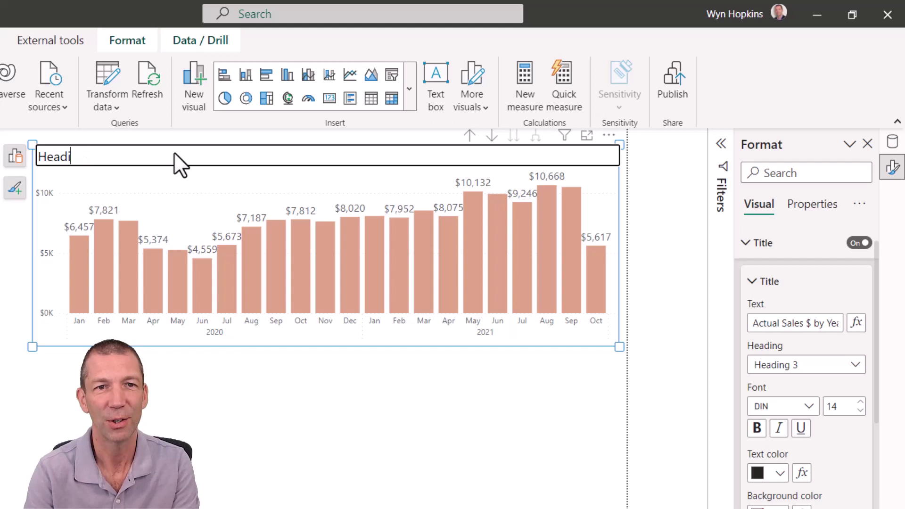
{"action": "type", "text": "ing"}
{"action": "key", "text": "Return"}
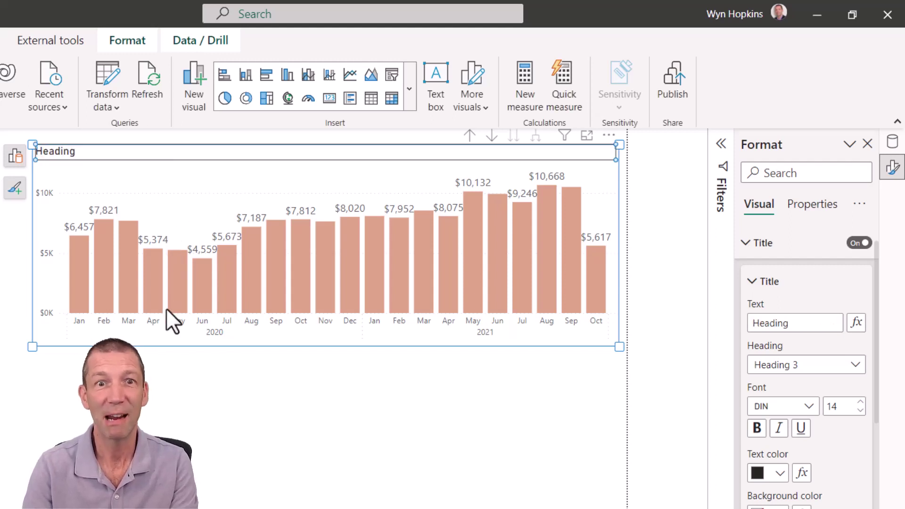
{"action": "left_click", "coordinate": [164, 343]}
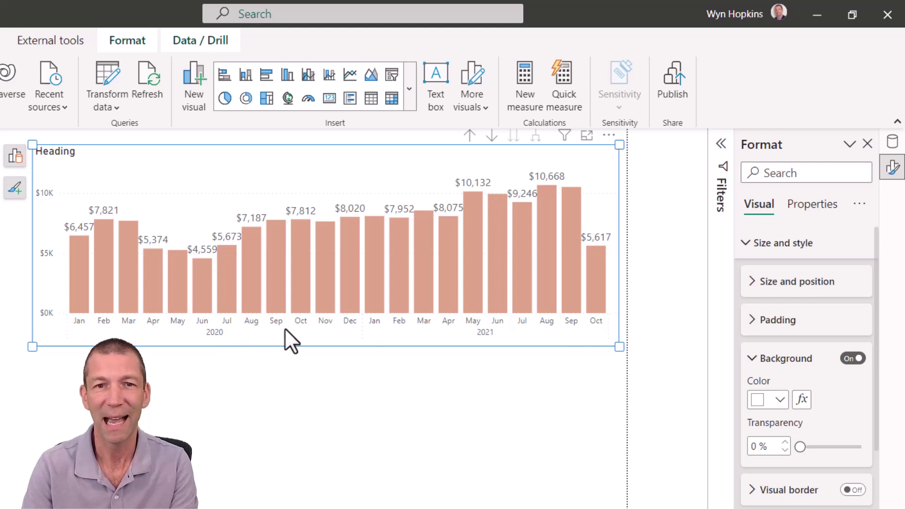
- Toggle the month axis Concatenate labels on and back off, then select the dollar value axis
{"action": "left_click", "coordinate": [296, 320]}
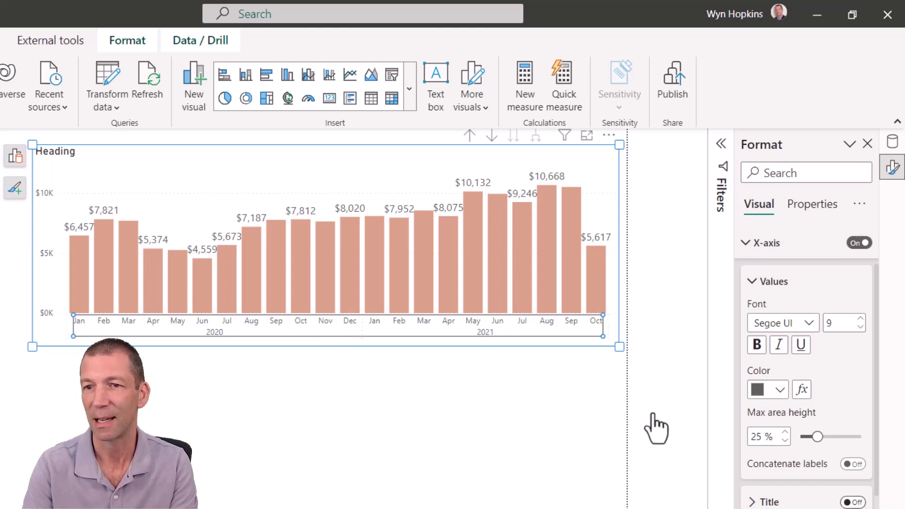
{"action": "left_click", "coordinate": [850, 464]}
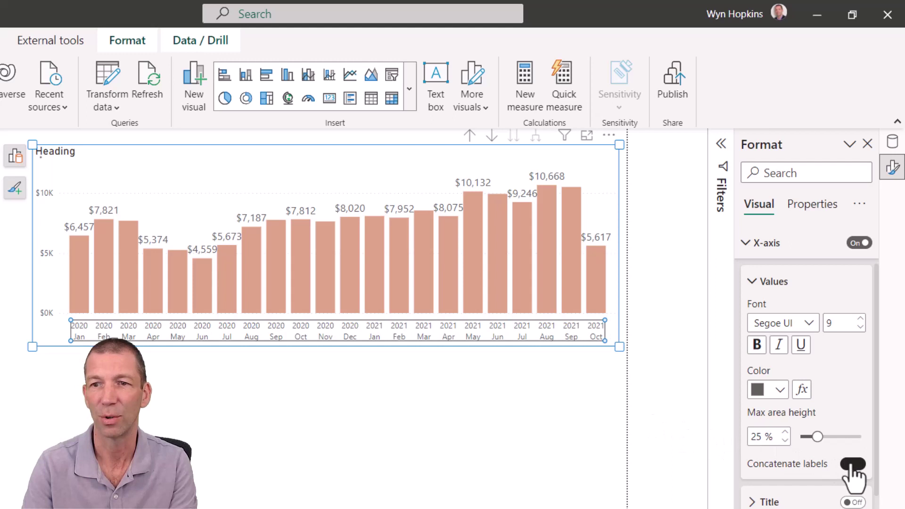
{"action": "left_click", "coordinate": [853, 466]}
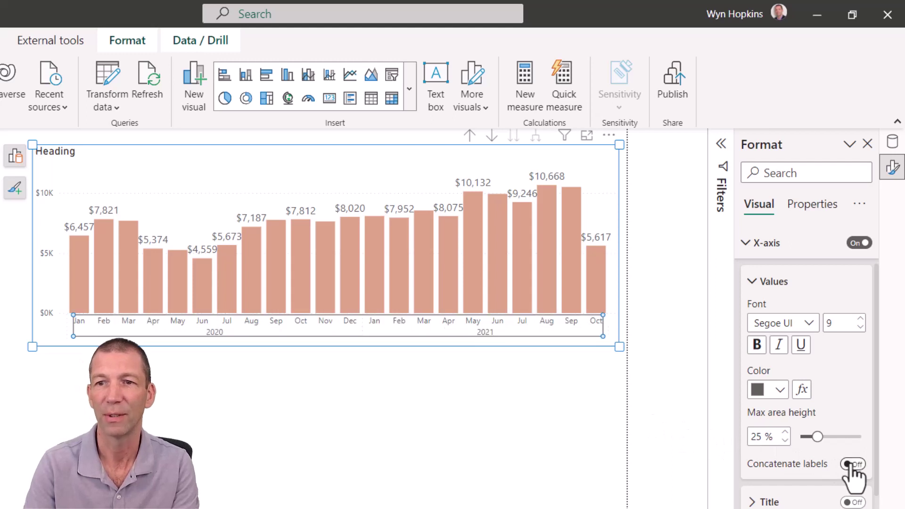
{"action": "left_click", "coordinate": [46, 253]}
{"action": "left_click", "coordinate": [48, 253]}
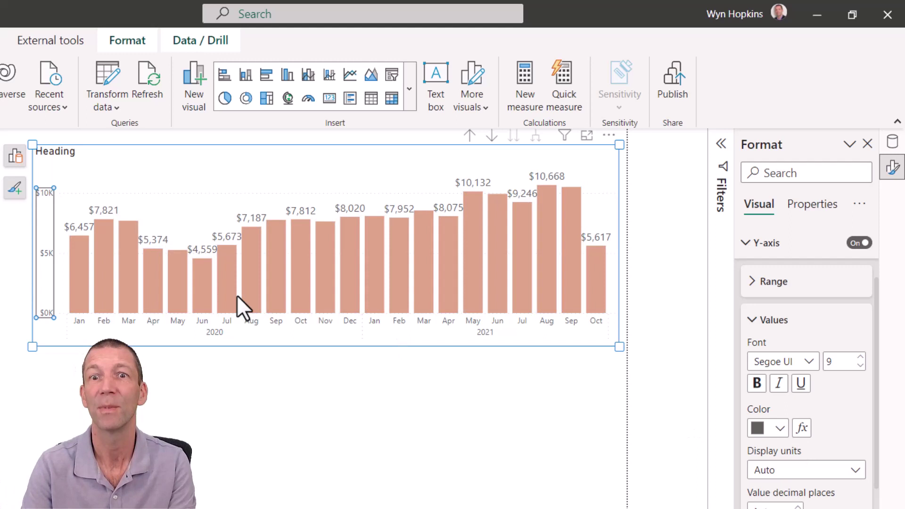
{"action": "left_click", "coordinate": [289, 332]}
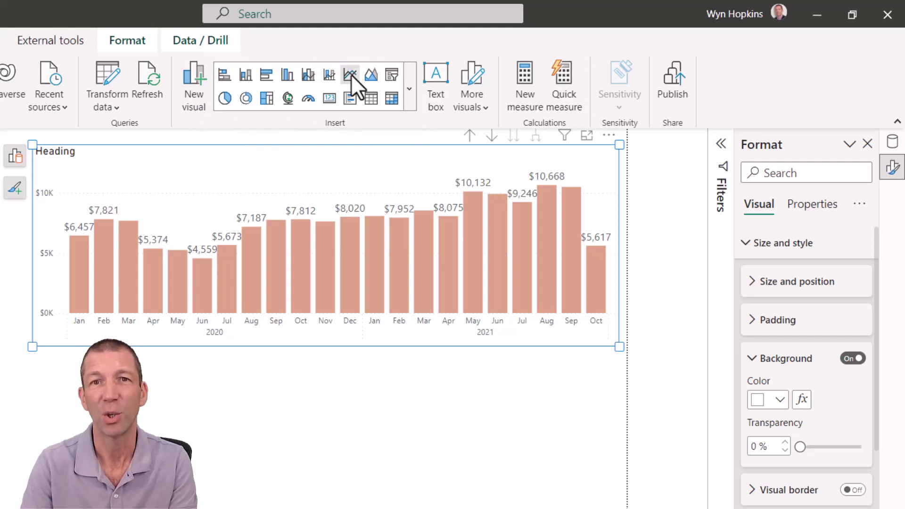
{"action": "left_click", "coordinate": [351, 75]}
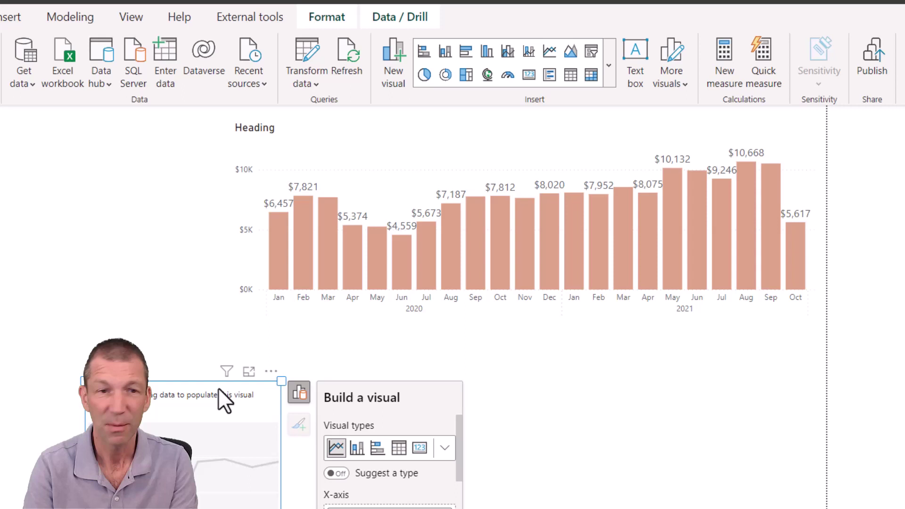
{"action": "key", "text": "Delete"}
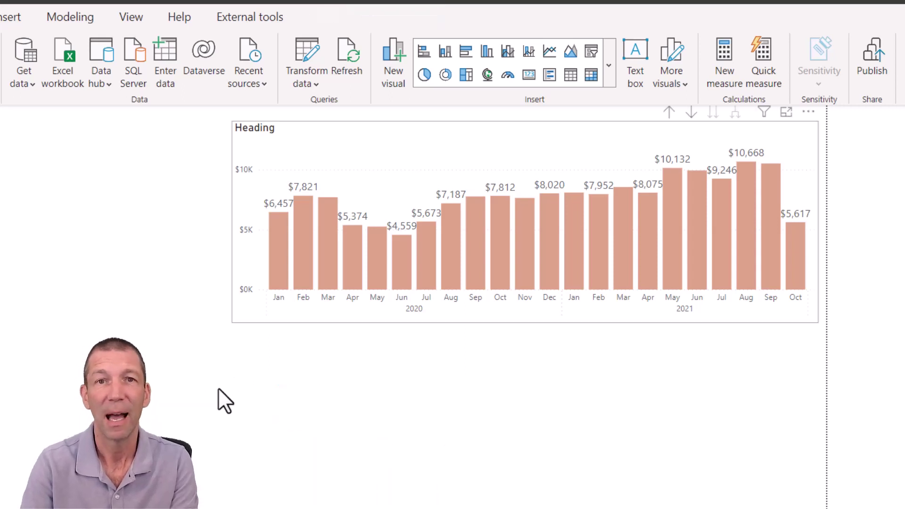
{"action": "left_click", "coordinate": [421, 128]}
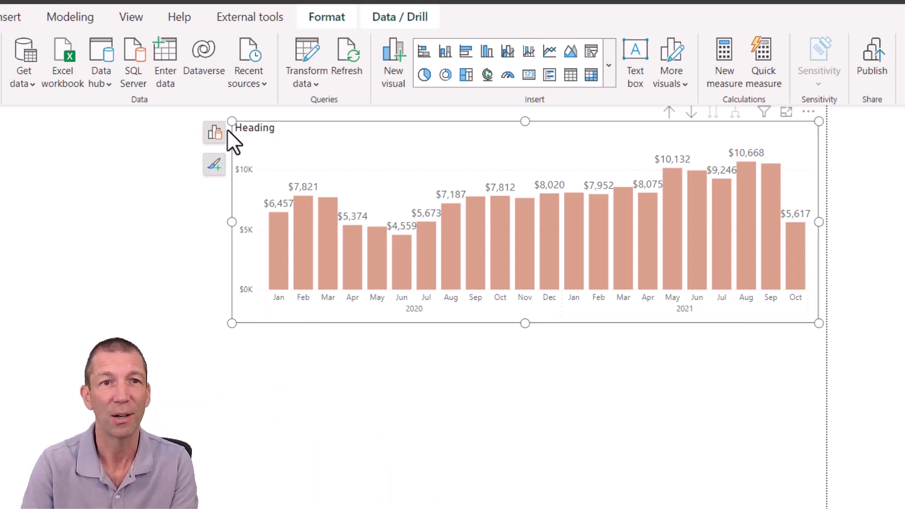
{"action": "left_click", "coordinate": [214, 133]}
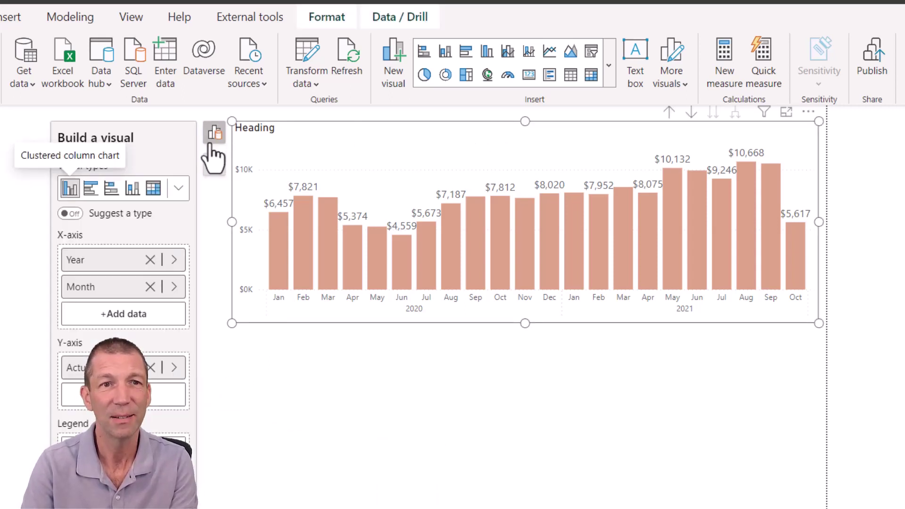
{"action": "left_click", "coordinate": [176, 191]}
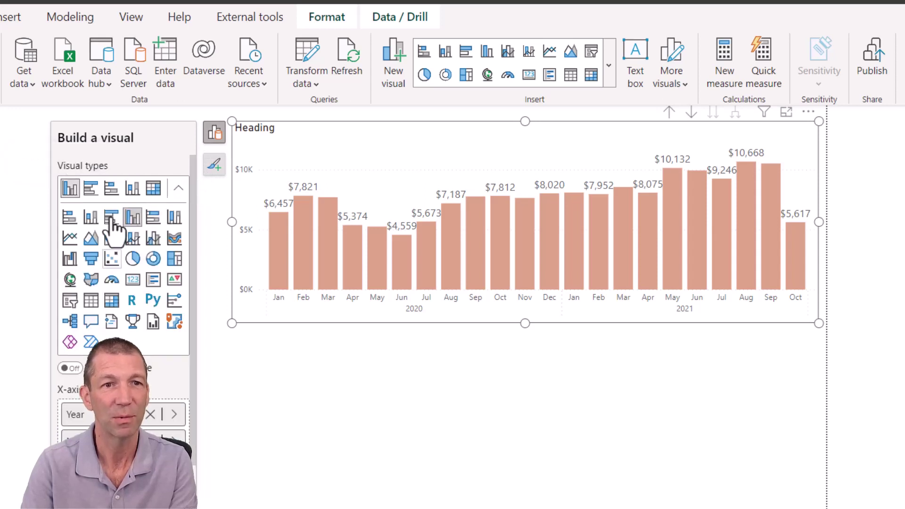
{"action": "left_click", "coordinate": [75, 236]}
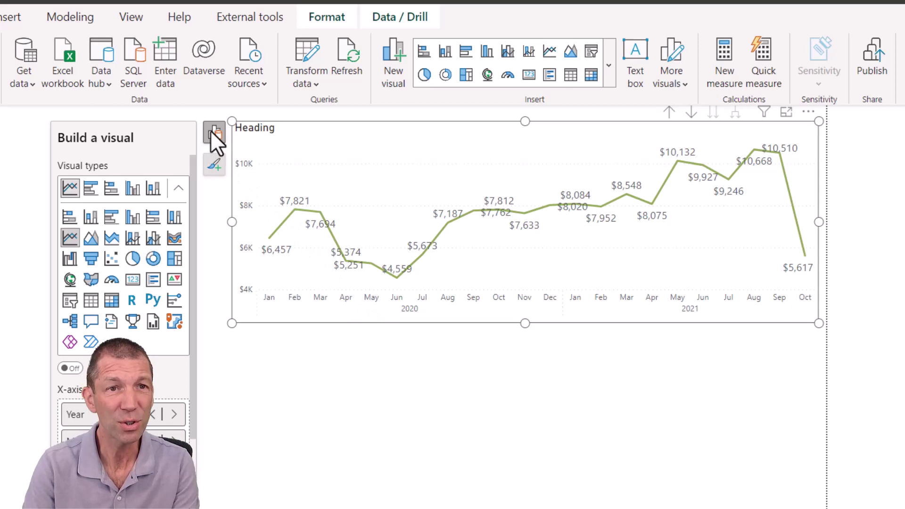
{"action": "left_click", "coordinate": [134, 189]}
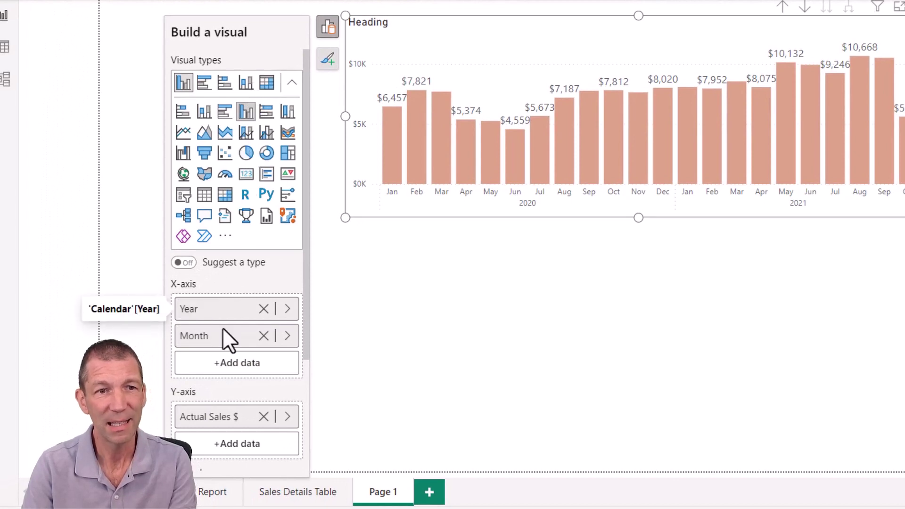
{"action": "scroll", "coordinate": [213, 403], "scroll_direction": "down", "scroll_amount": 1}
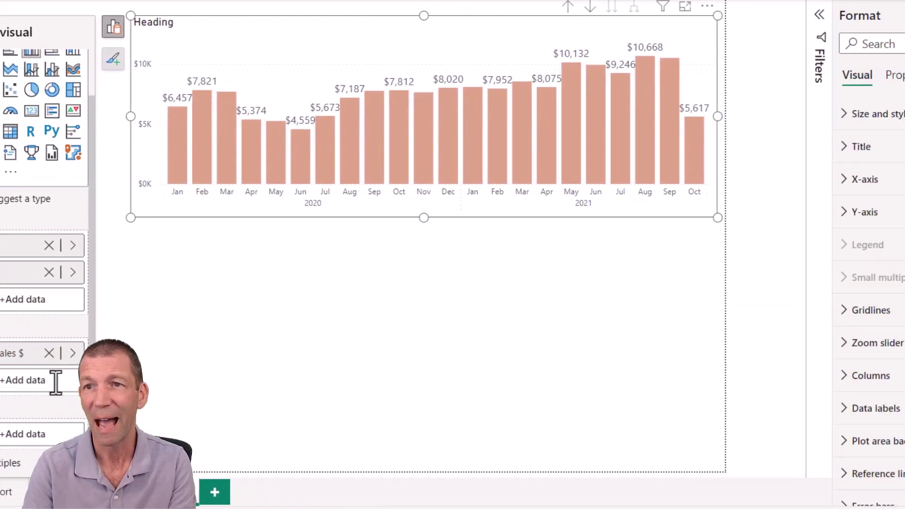
- Change the Heading chart's visual type to Line and clustered column chart
{"action": "left_click", "coordinate": [894, 14]}
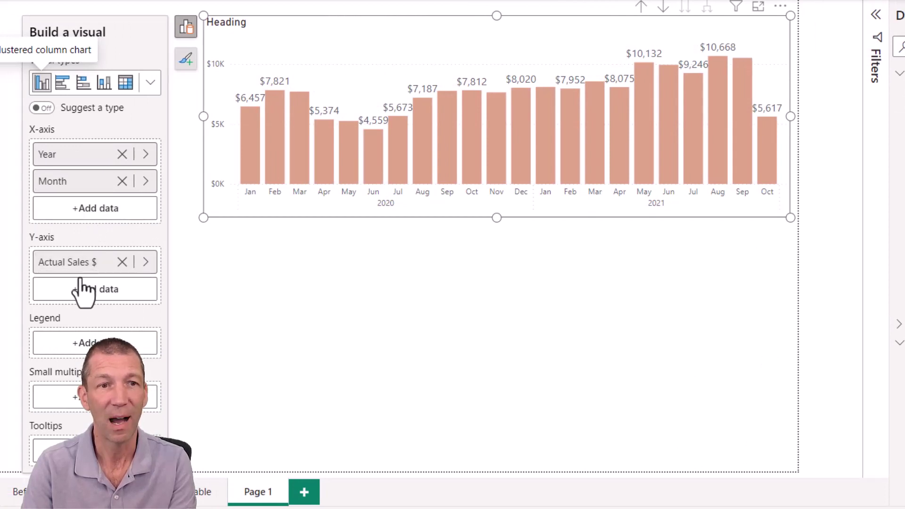
{"action": "left_click", "coordinate": [151, 83]}
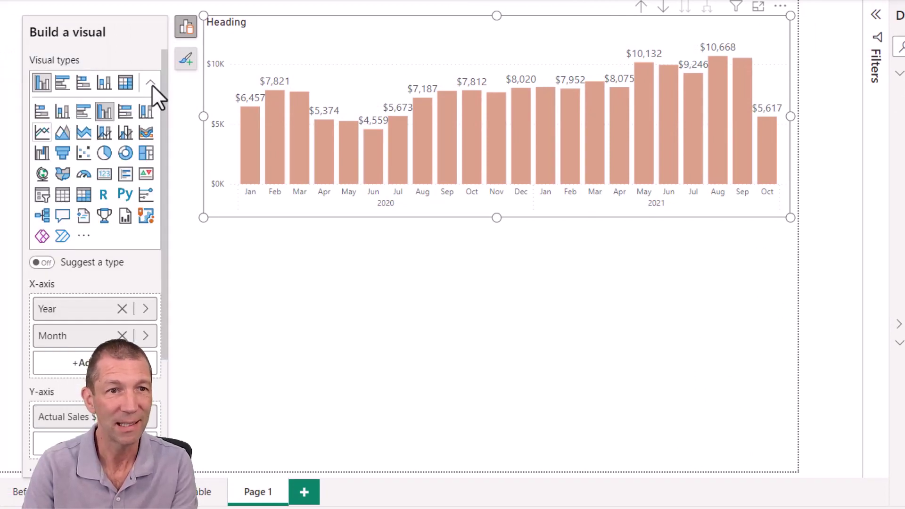
{"action": "left_click", "coordinate": [124, 135]}
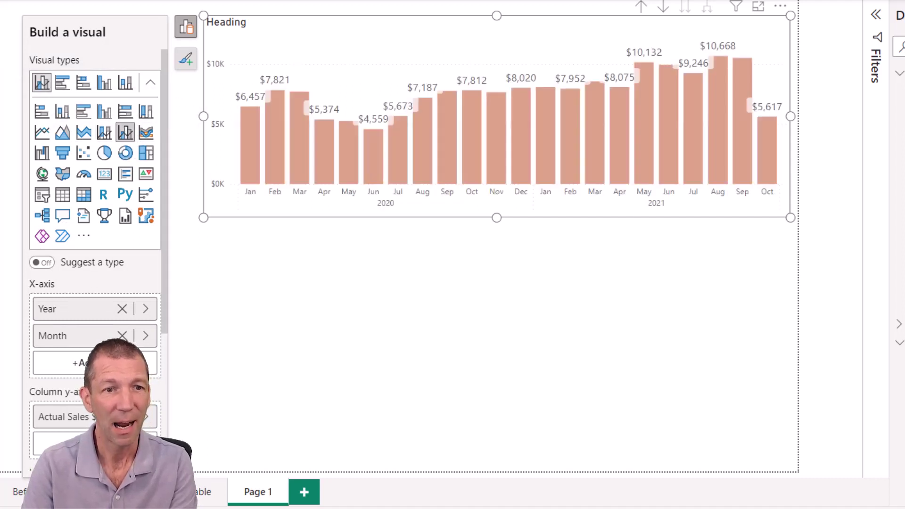
{"action": "scroll", "coordinate": [95, 236], "scroll_direction": "down", "scroll_amount": 5}
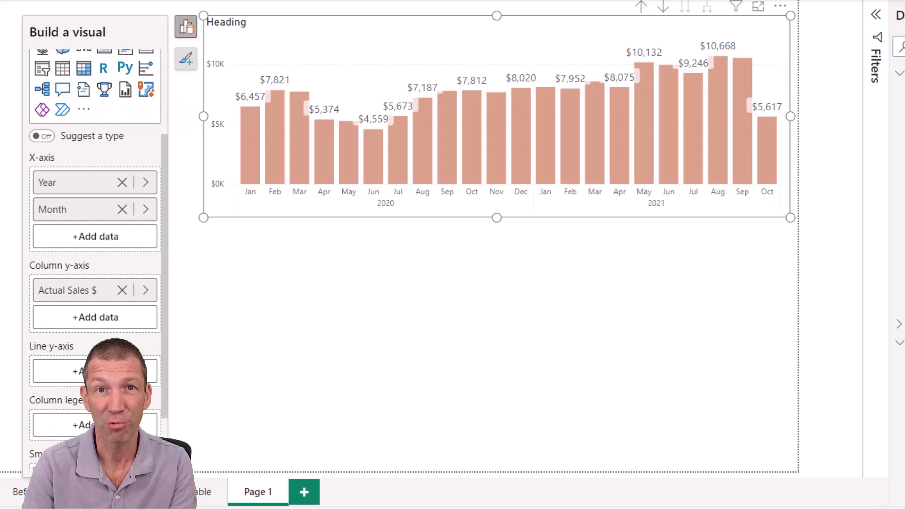
{"action": "scroll", "coordinate": [94, 308], "scroll_direction": "down", "scroll_amount": 3}
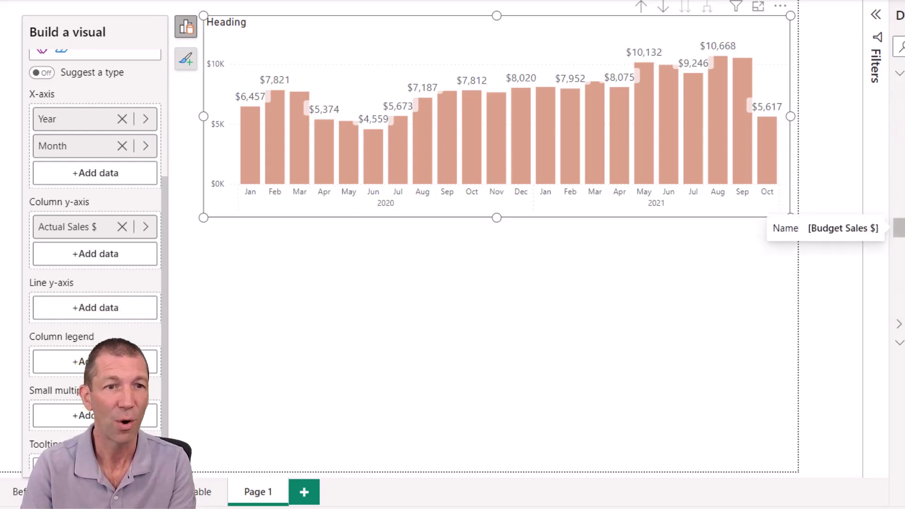
- Add Budget Sales $ from MyMeasures > Sales $ as the chart's line y-axis value
{"action": "left_click", "coordinate": [898, 228]}
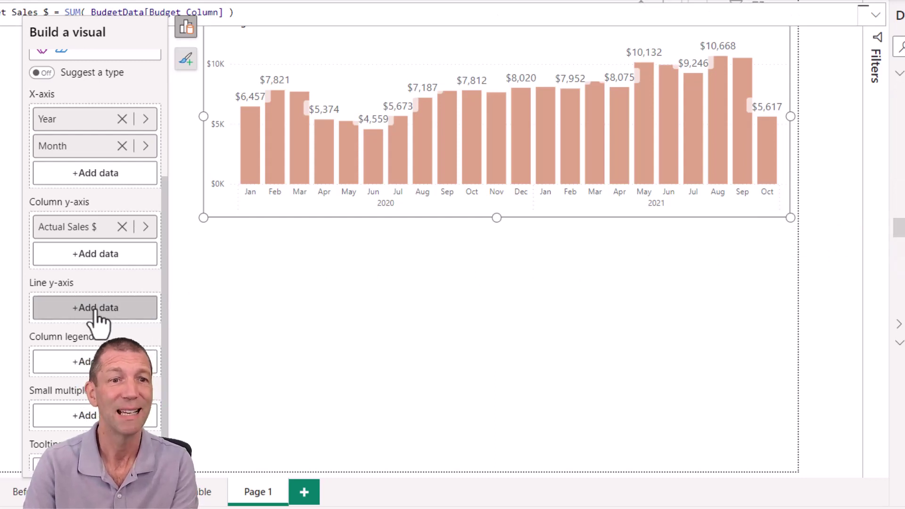
{"action": "left_click", "coordinate": [97, 309]}
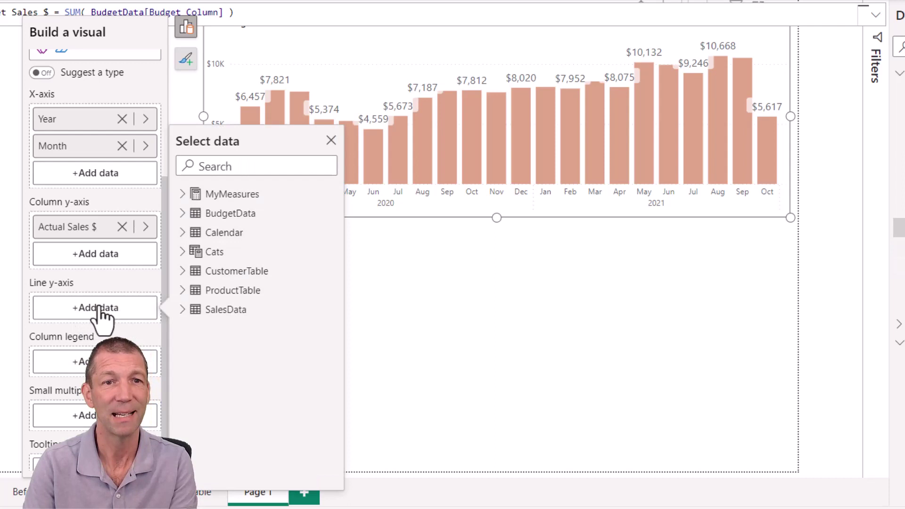
{"action": "left_click", "coordinate": [183, 194]}
{"action": "left_click", "coordinate": [194, 233]}
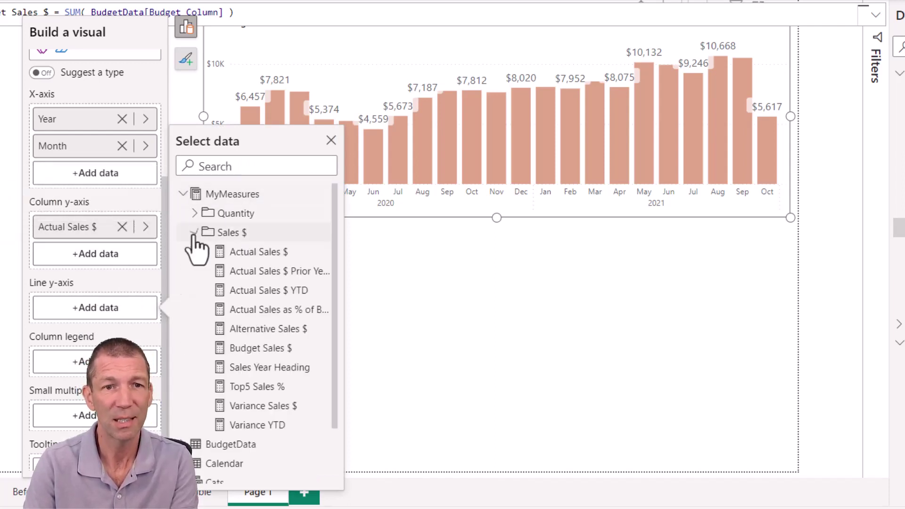
{"action": "left_click", "coordinate": [245, 348]}
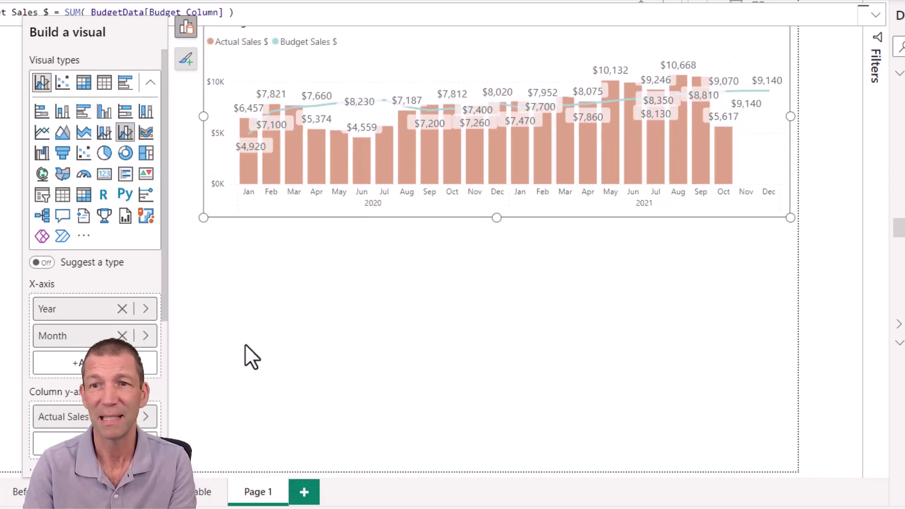
{"action": "left_click", "coordinate": [358, 103]}
{"action": "left_click", "coordinate": [358, 103]}
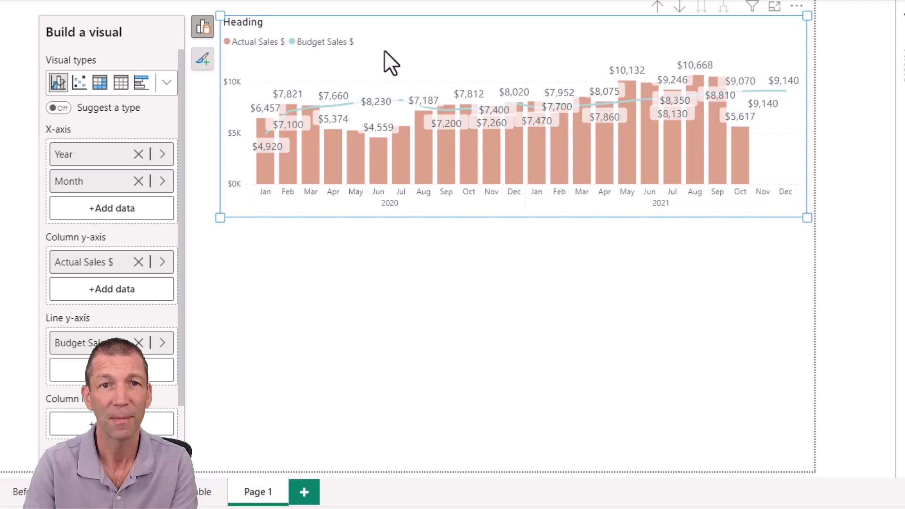
- Delete the chart's data labels, then undo the deletion with Ctrl+Z
{"action": "left_click", "coordinate": [378, 99]}
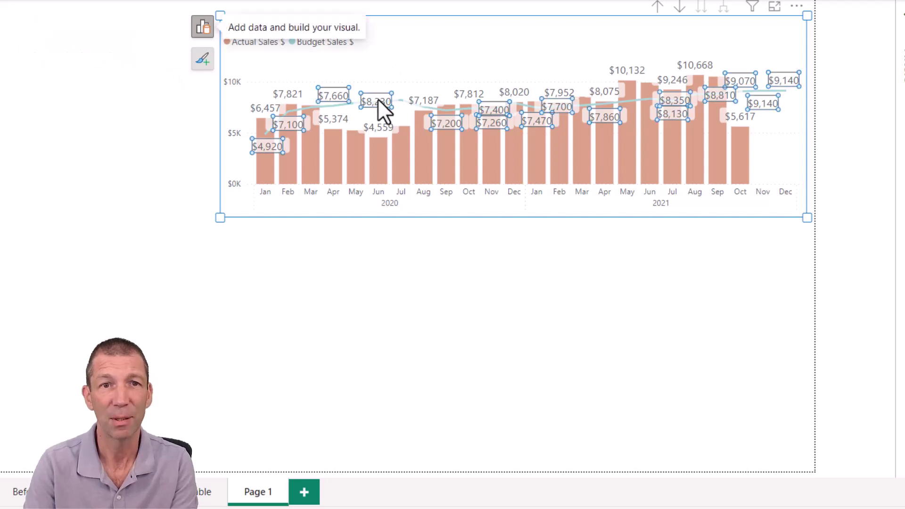
{"action": "right_click", "coordinate": [377, 98]}
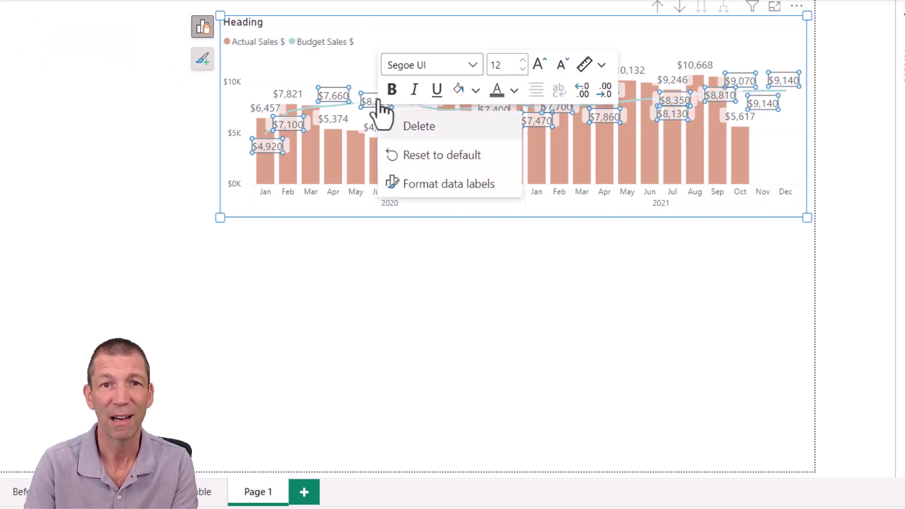
{"action": "left_click", "coordinate": [407, 137]}
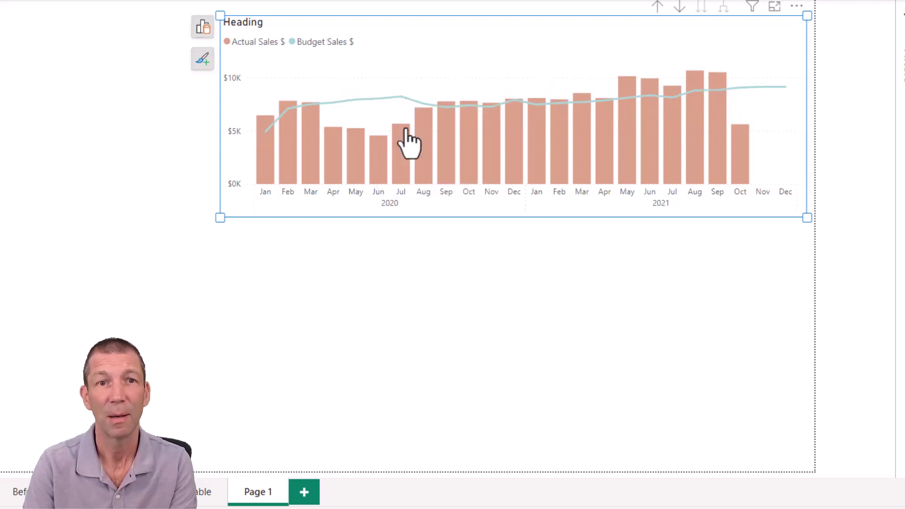
{"action": "key", "text": "ctrl+z"}
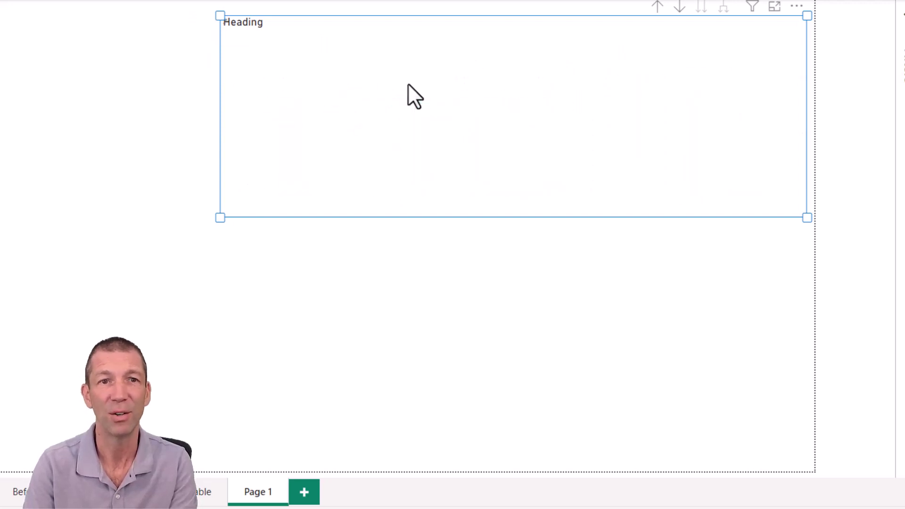
- Turn off data labels with the label Series set to Budget Sales $
{"action": "left_click", "coordinate": [375, 100]}
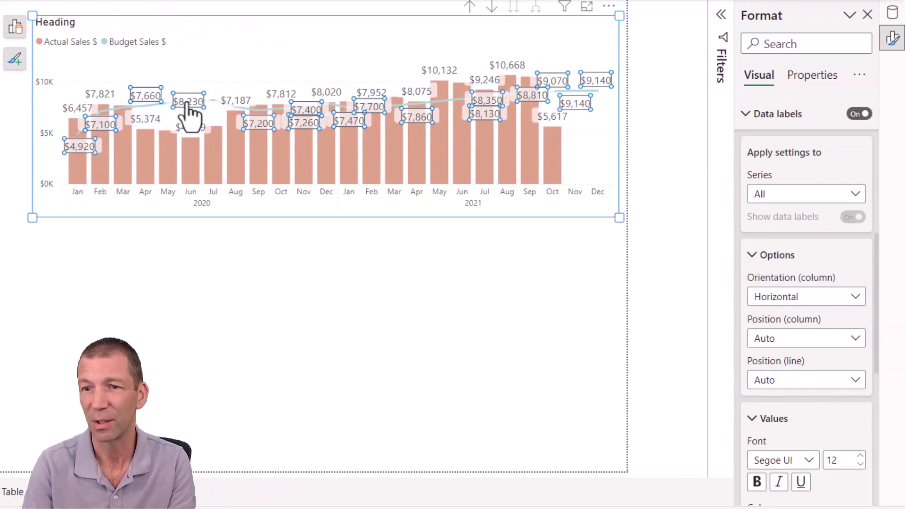
{"action": "scroll", "coordinate": [811, 285], "scroll_direction": "down", "scroll_amount": 2}
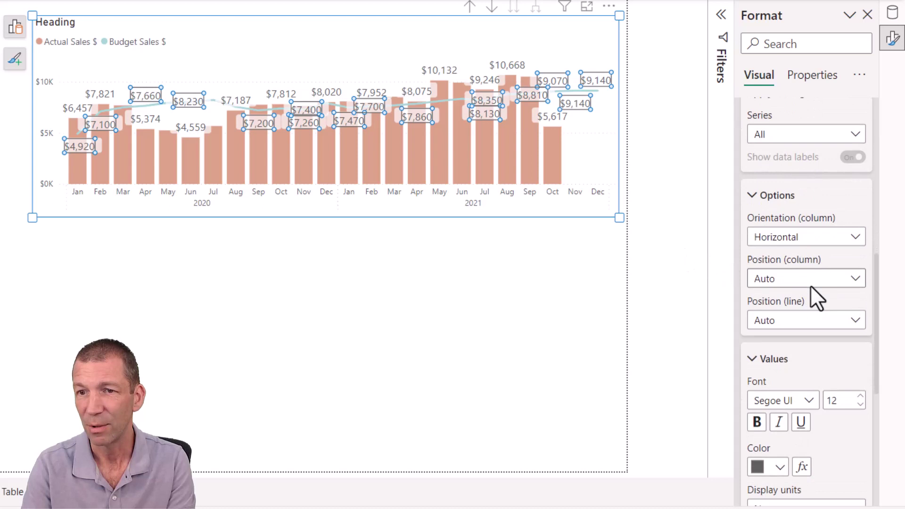
{"action": "left_click", "coordinate": [829, 134]}
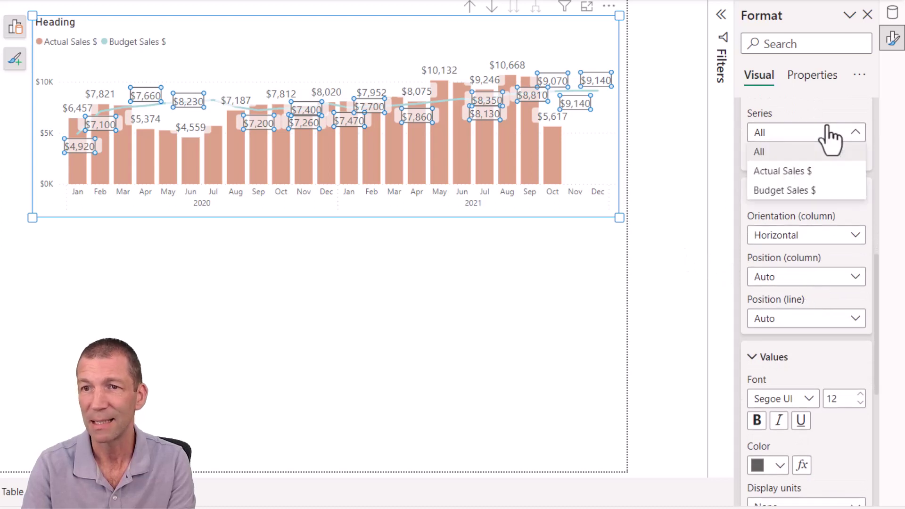
{"action": "left_click", "coordinate": [797, 191]}
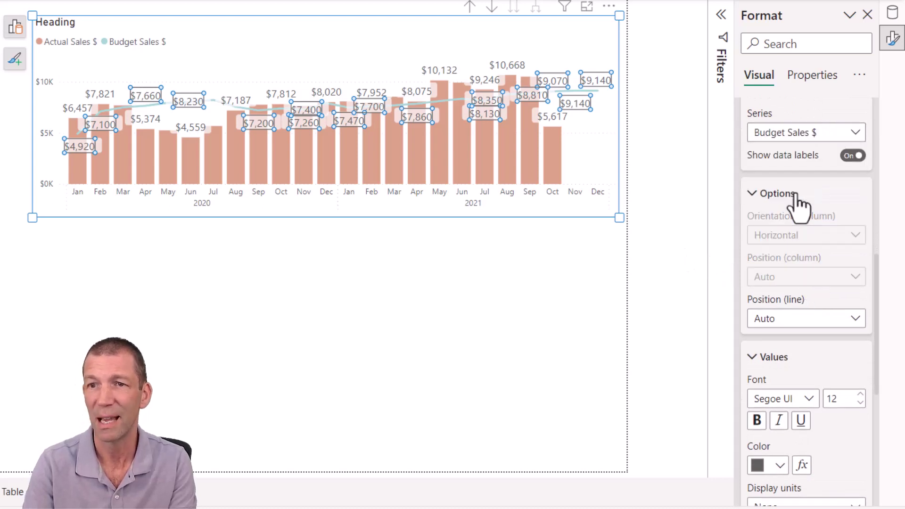
{"action": "left_click", "coordinate": [852, 156]}
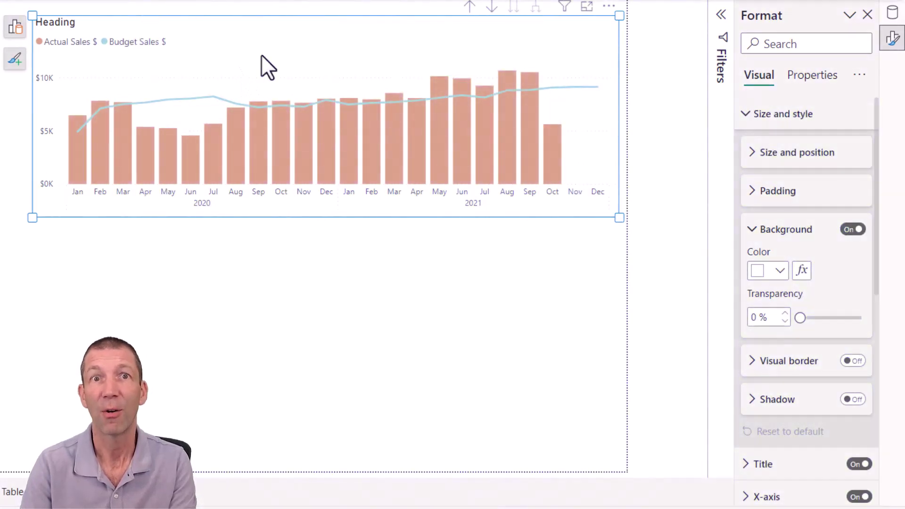
- Select the Heading chart title and switch the right pane from Format to Data fields
{"action": "left_click", "coordinate": [288, 20]}
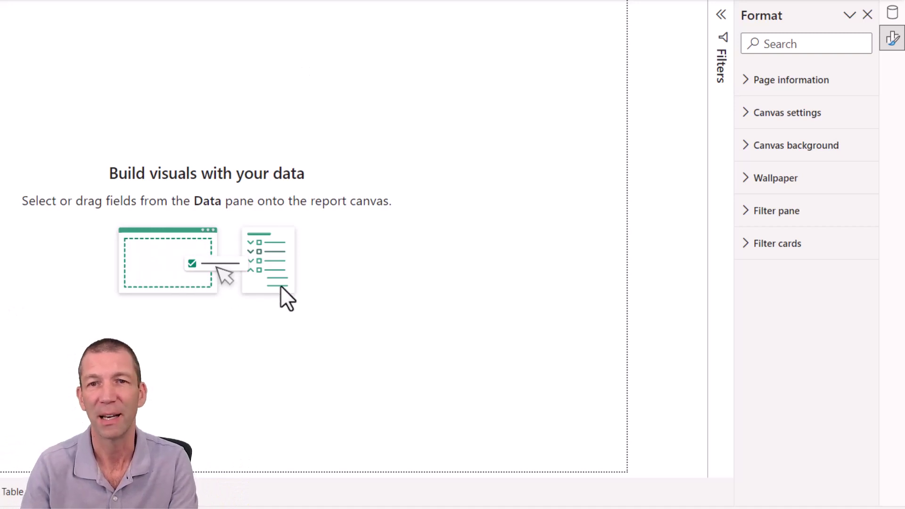
{"action": "left_click", "coordinate": [892, 13]}
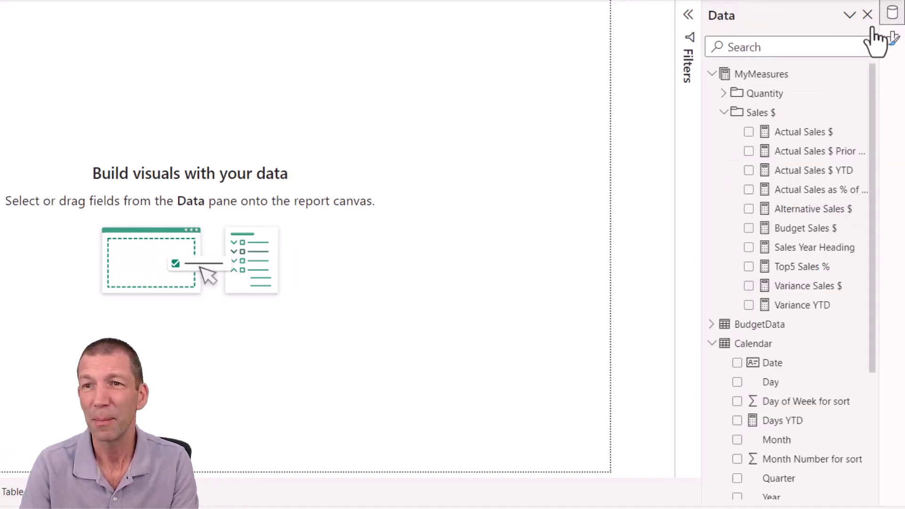
- Build a clustered column chart of Actual Sales $ by Calendar Year
{"action": "left_click", "coordinate": [749, 132]}
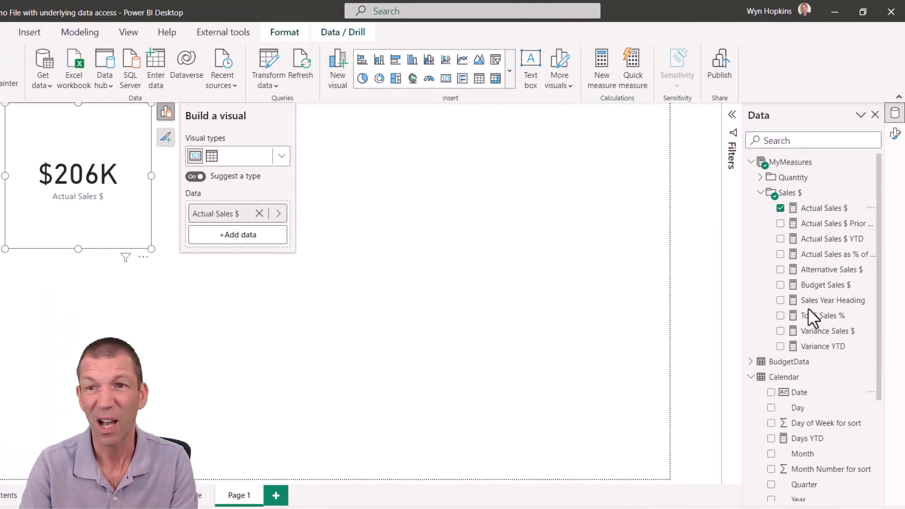
{"action": "scroll", "coordinate": [811, 321], "scroll_direction": "down", "scroll_amount": 3}
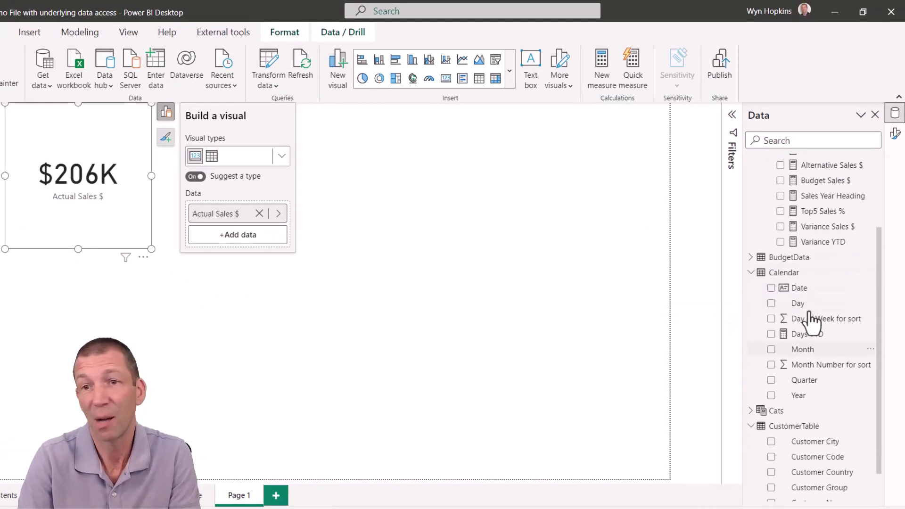
{"action": "left_click", "coordinate": [771, 396]}
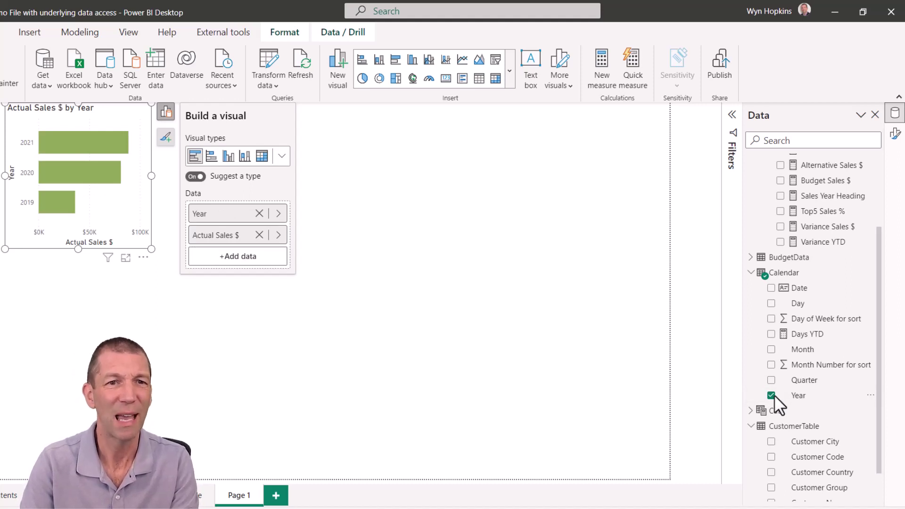
{"action": "left_click", "coordinate": [227, 159]}
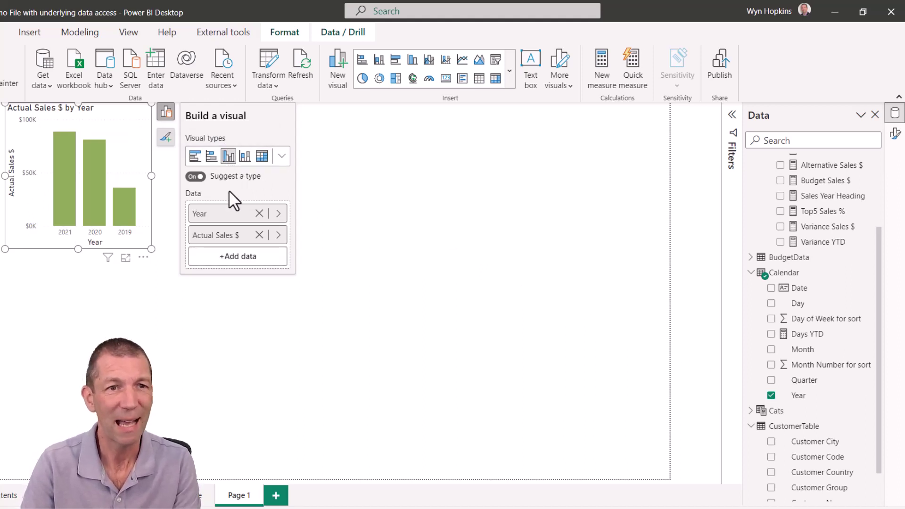
- Add Calendar's Month field to the yearly Actual Sales $ chart
{"action": "left_click", "coordinate": [237, 257]}
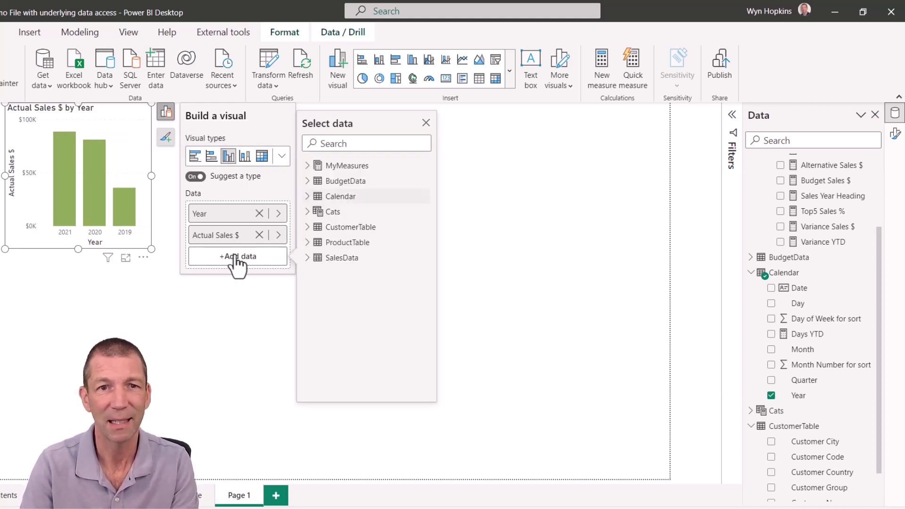
{"action": "left_click", "coordinate": [308, 196]}
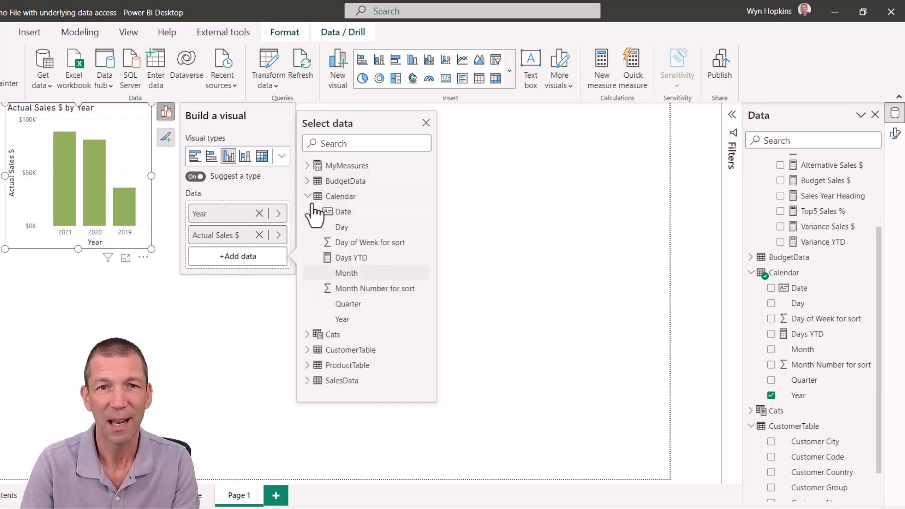
{"action": "left_click", "coordinate": [347, 273]}
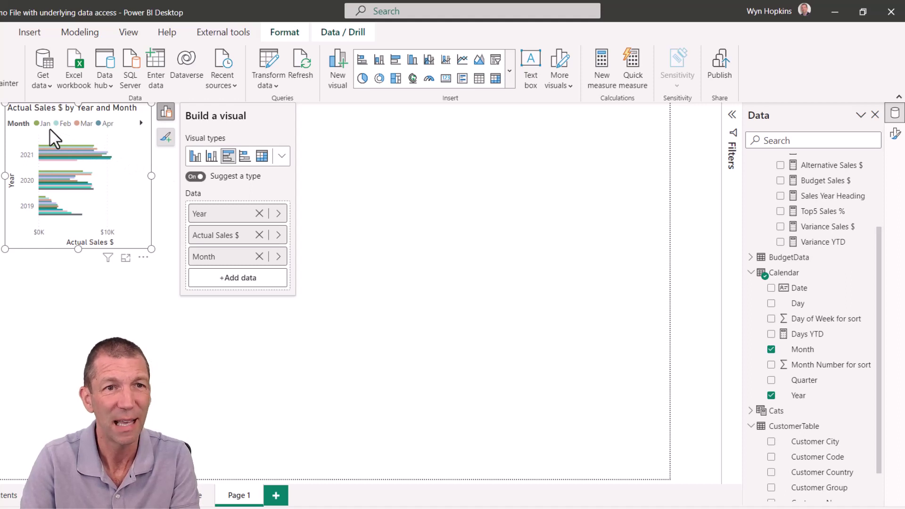
- Move Month onto the axis, make it a column chart expanded to every year-month, and widen it
{"action": "left_click", "coordinate": [228, 160]}
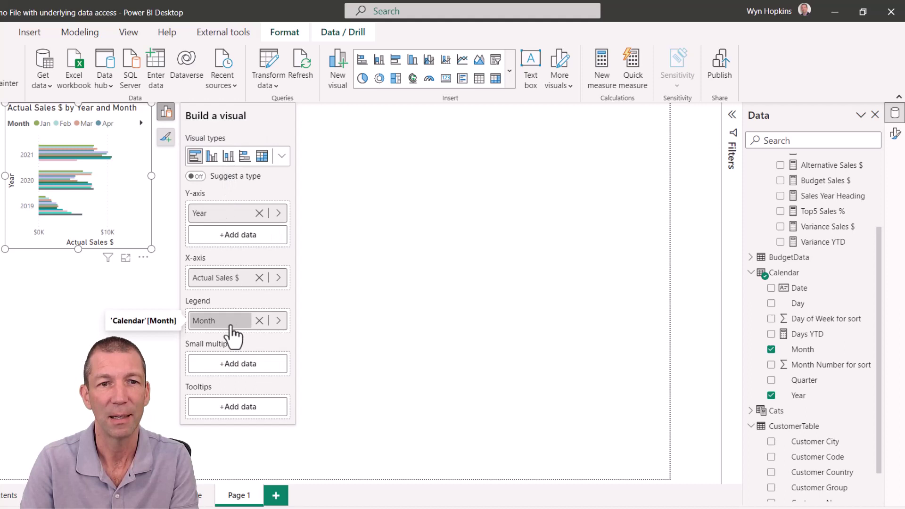
{"action": "left_click_drag", "start_coordinate": [230, 324], "coordinate": [229, 236]}
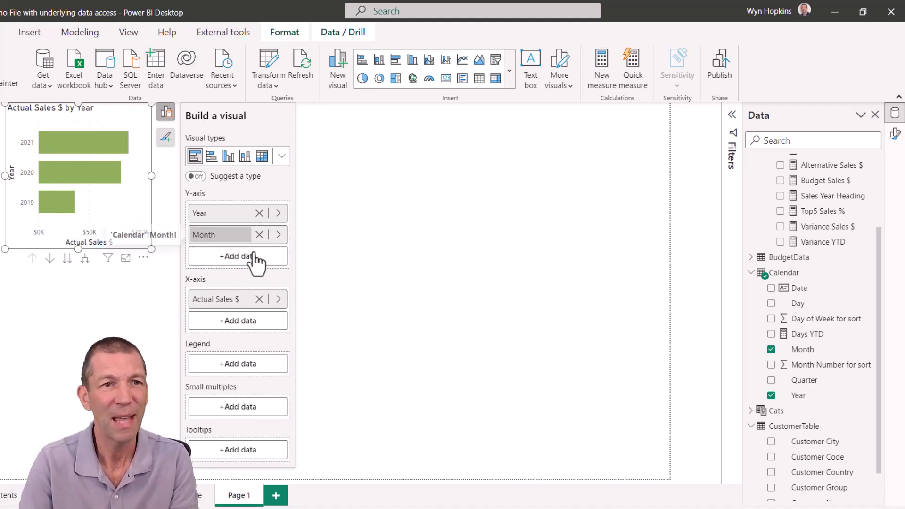
{"action": "left_click", "coordinate": [235, 159]}
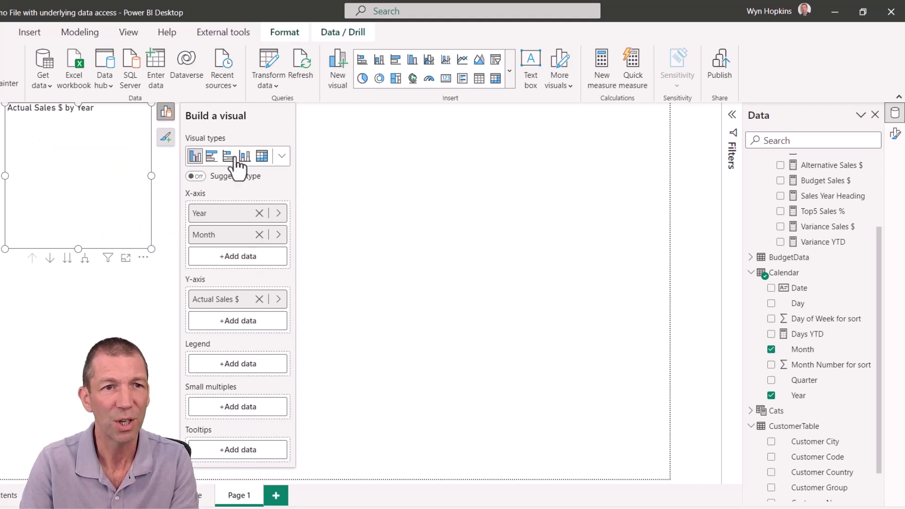
{"action": "left_click", "coordinate": [85, 258]}
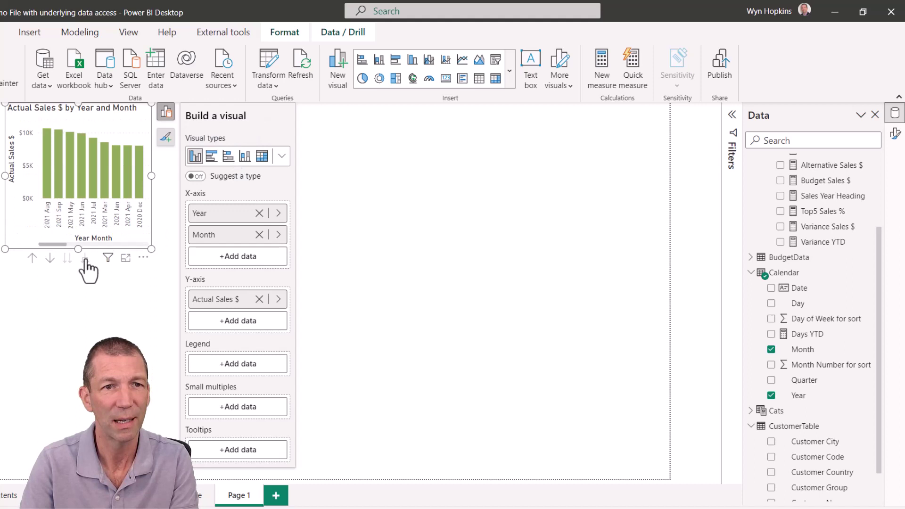
{"action": "left_click_drag", "start_coordinate": [137, 255], "coordinate": [319, 278]}
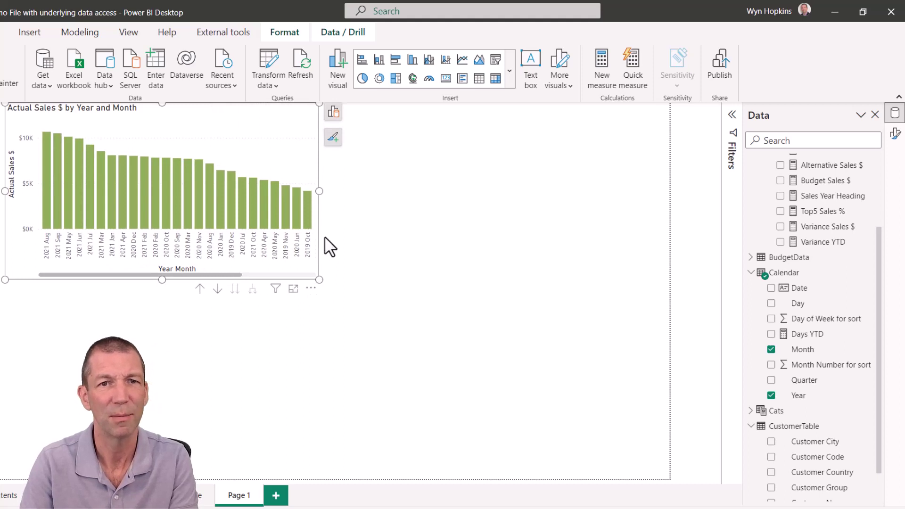
- Re-add Calendar Month to the chart's X-axis after Year so it plots one column per year-month
{"action": "left_click", "coordinate": [335, 115]}
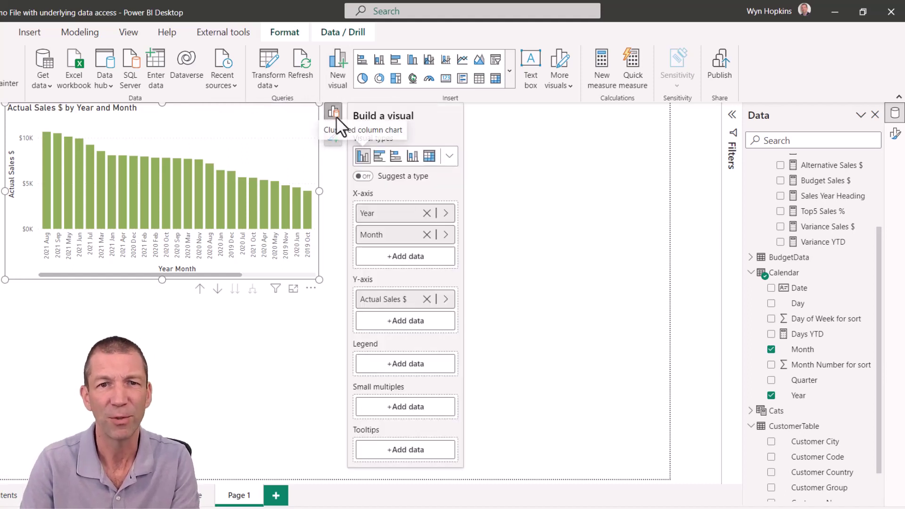
{"action": "left_click", "coordinate": [426, 234]}
{"action": "left_click", "coordinate": [400, 235]}
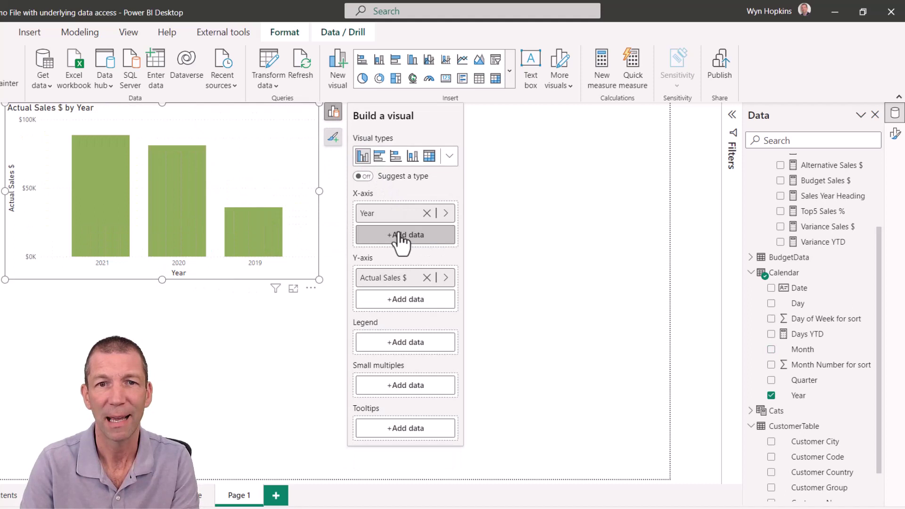
{"action": "left_click", "coordinate": [475, 174]}
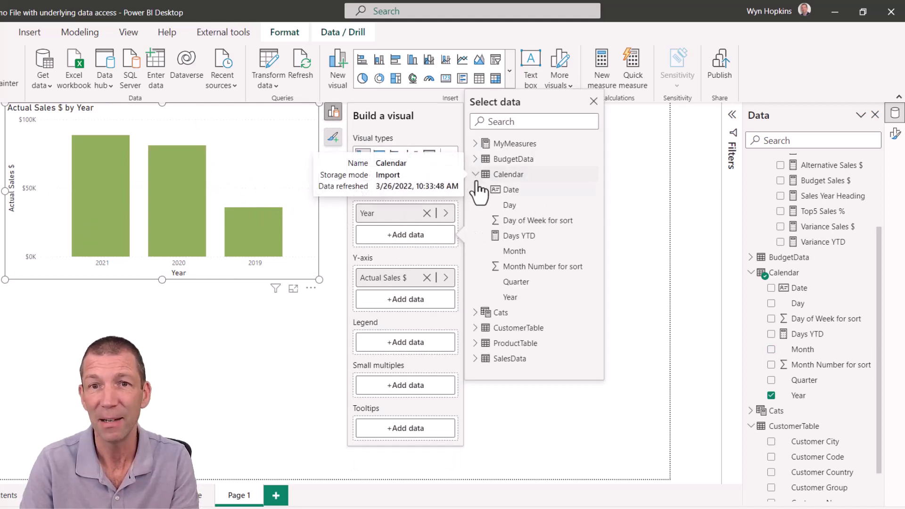
{"action": "left_click", "coordinate": [513, 252]}
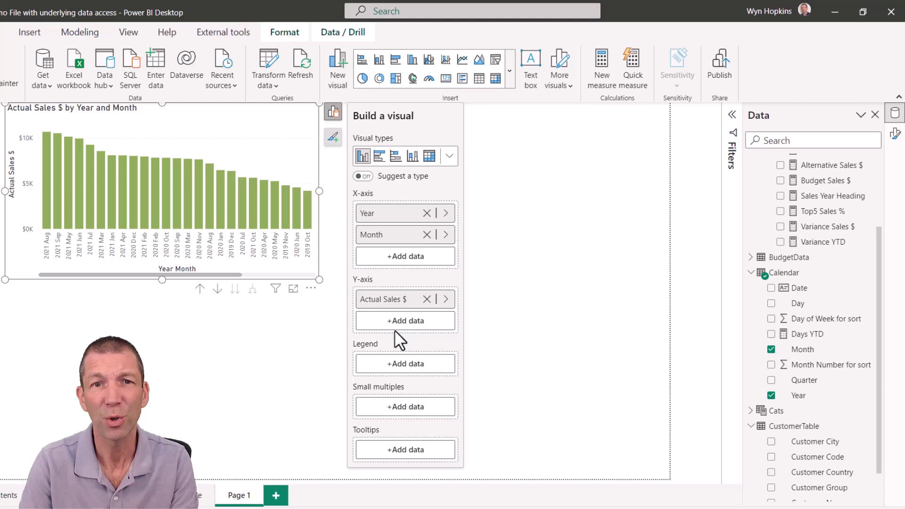
- Create a bar chart of Actual Sales $ by Customer Group and turn Suggest a type off
{"action": "left_click", "coordinate": [542, 191]}
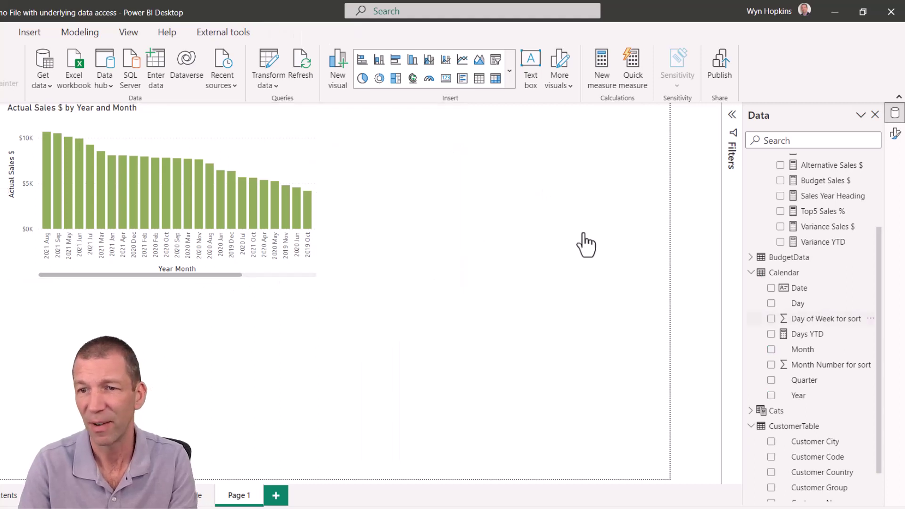
{"action": "scroll", "coordinate": [771, 415], "scroll_direction": "down", "scroll_amount": 1}
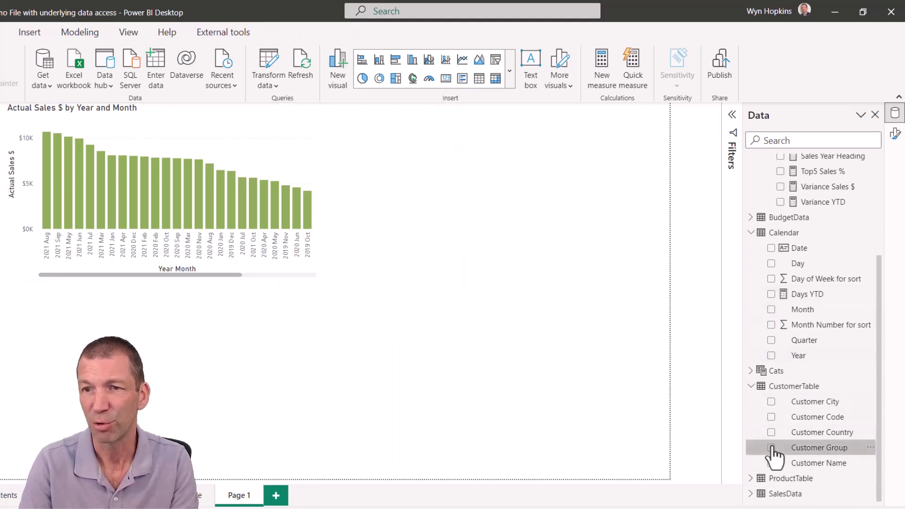
{"action": "left_click", "coordinate": [771, 448]}
{"action": "scroll", "coordinate": [781, 209], "scroll_direction": "up", "scroll_amount": 4}
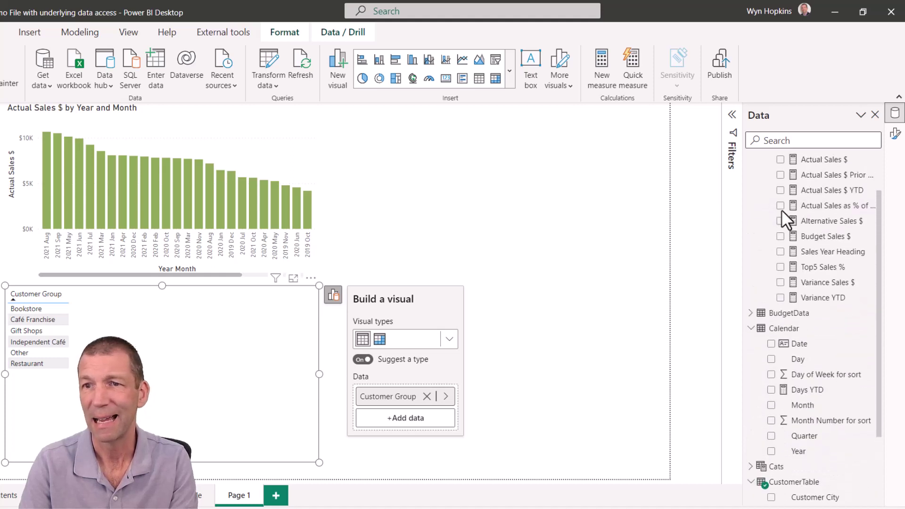
{"action": "left_click", "coordinate": [781, 208]}
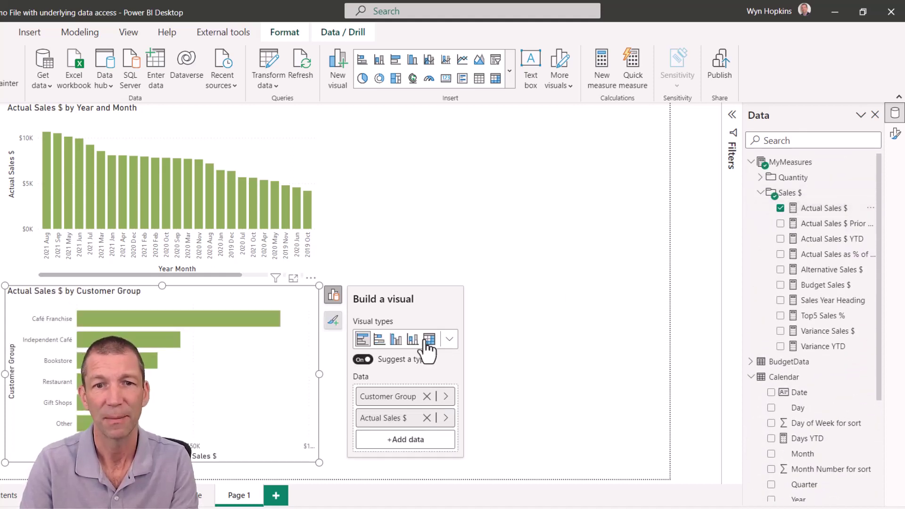
{"action": "left_click", "coordinate": [365, 360]}
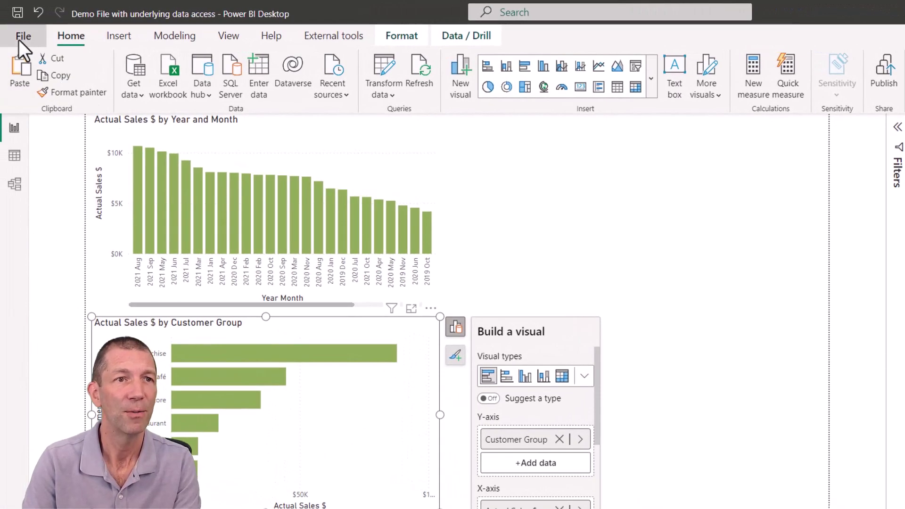
- In Report settings options, turn off 'Suggest a visual type by default' and turn on 'Expand all subcategories by default'
{"action": "left_click", "coordinate": [19, 37]}
{"action": "left_click", "coordinate": [41, 260]}
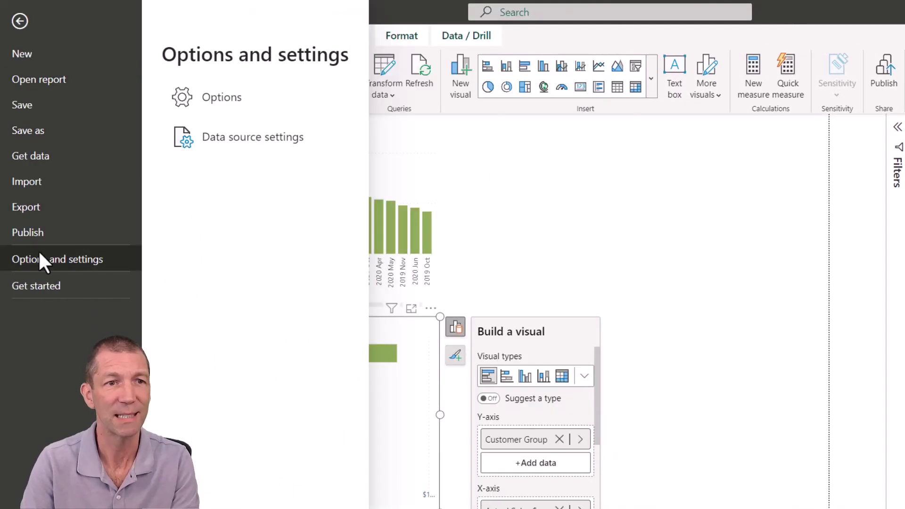
{"action": "left_click", "coordinate": [218, 102]}
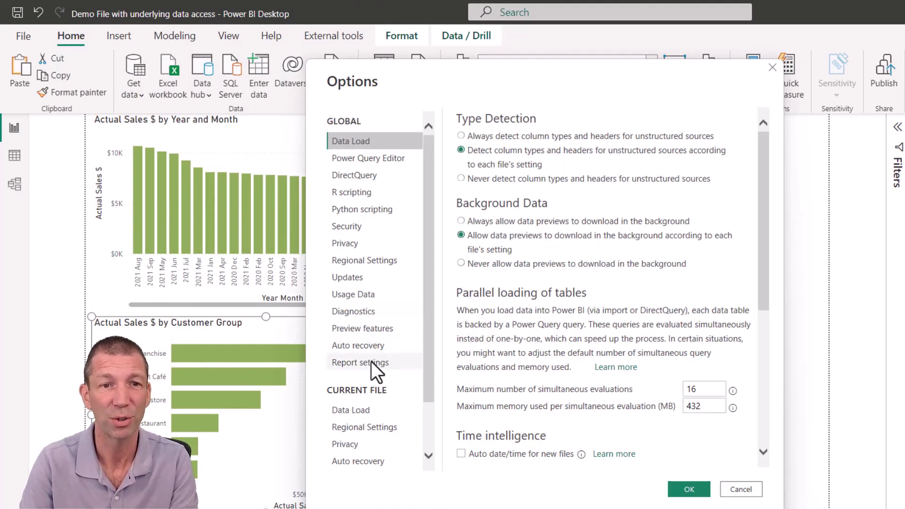
{"action": "left_click", "coordinate": [372, 361]}
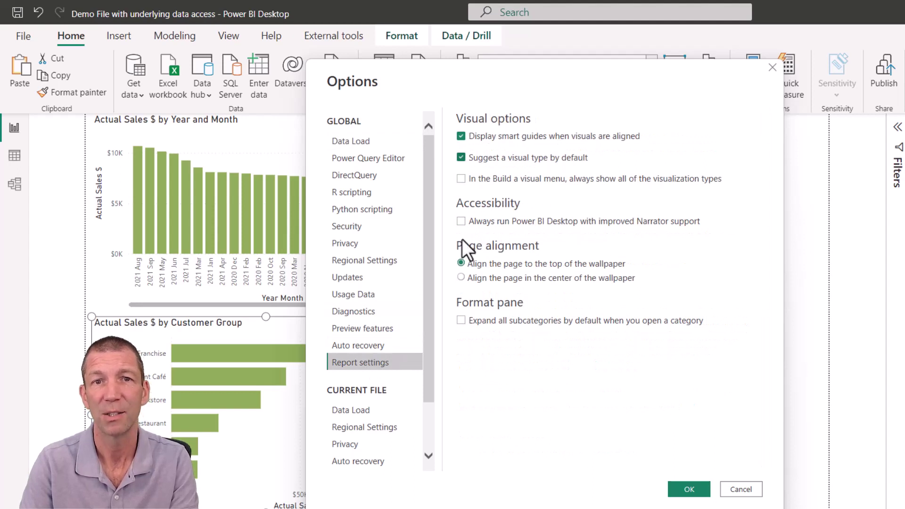
{"action": "left_click", "coordinate": [520, 160]}
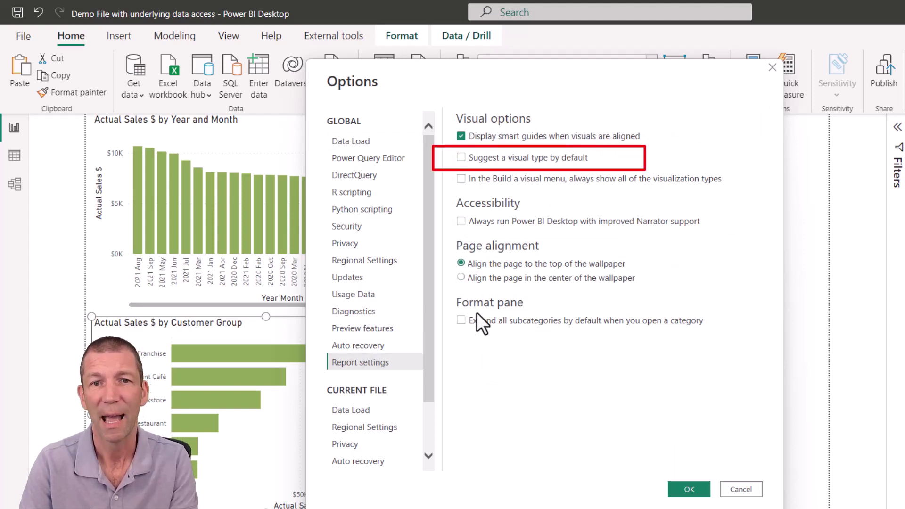
{"action": "left_click", "coordinate": [462, 321]}
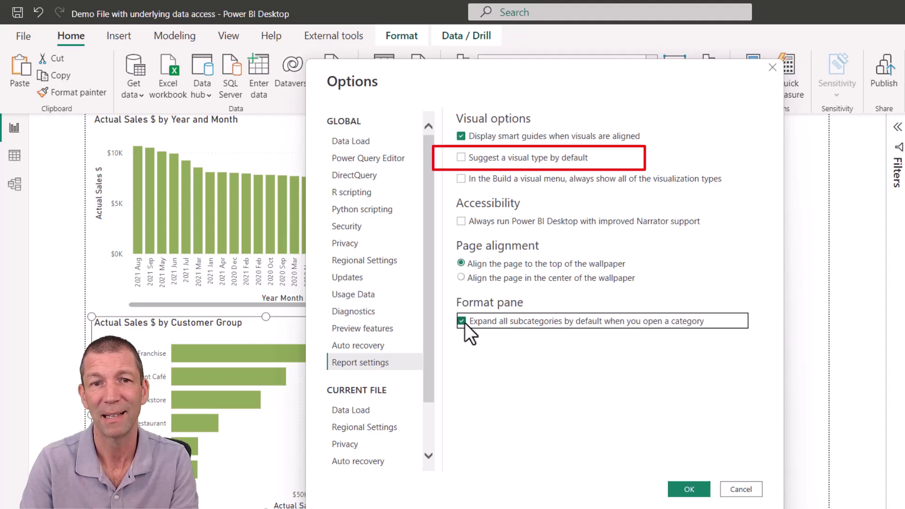
{"action": "left_click", "coordinate": [688, 490]}
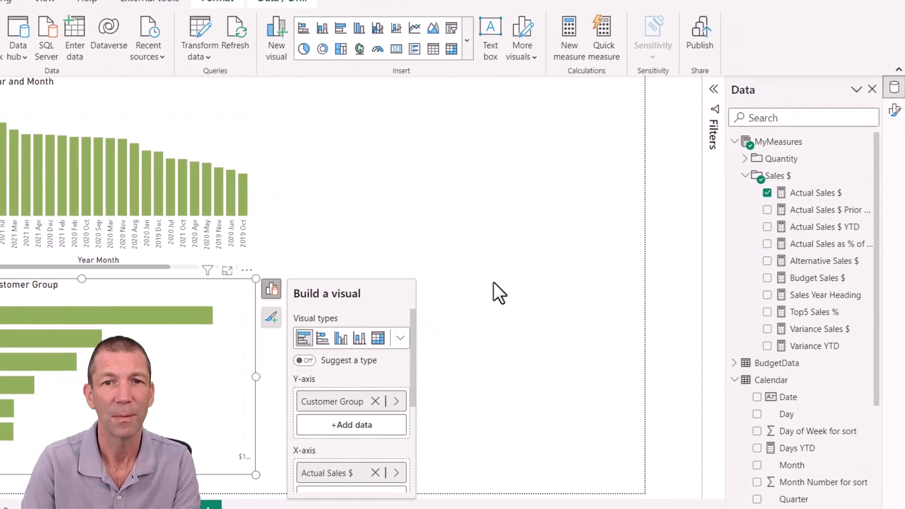
- Add a table of Customer Group with Actual Sales $, totalling $206,022
{"action": "left_click", "coordinate": [629, 176]}
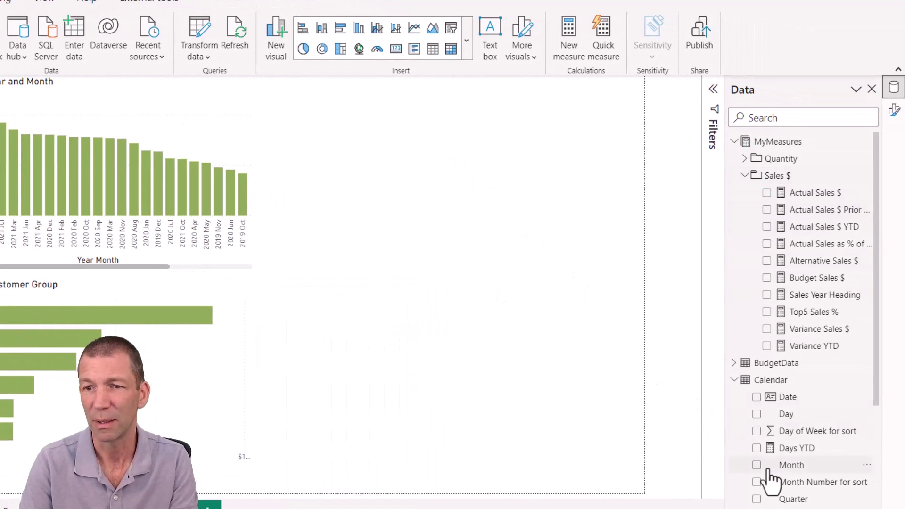
{"action": "scroll", "coordinate": [765, 475], "scroll_direction": "down", "scroll_amount": 3}
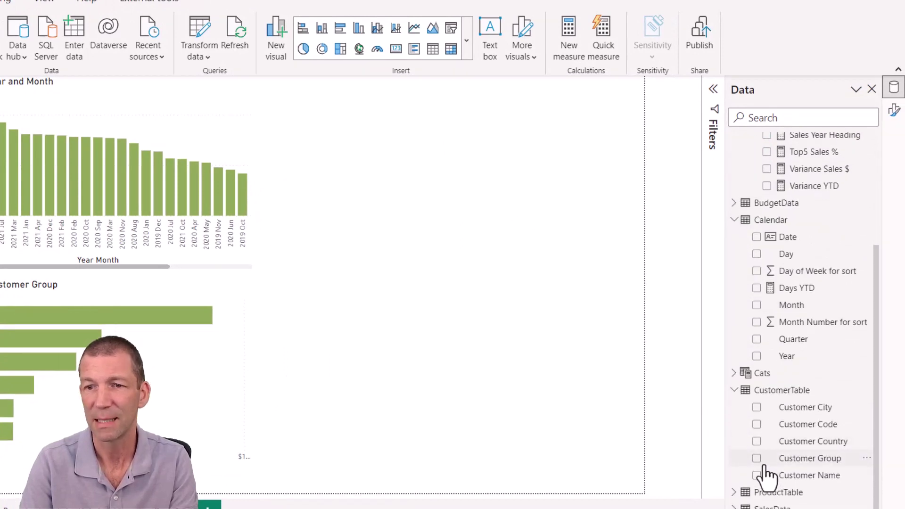
{"action": "left_click", "coordinate": [757, 459]}
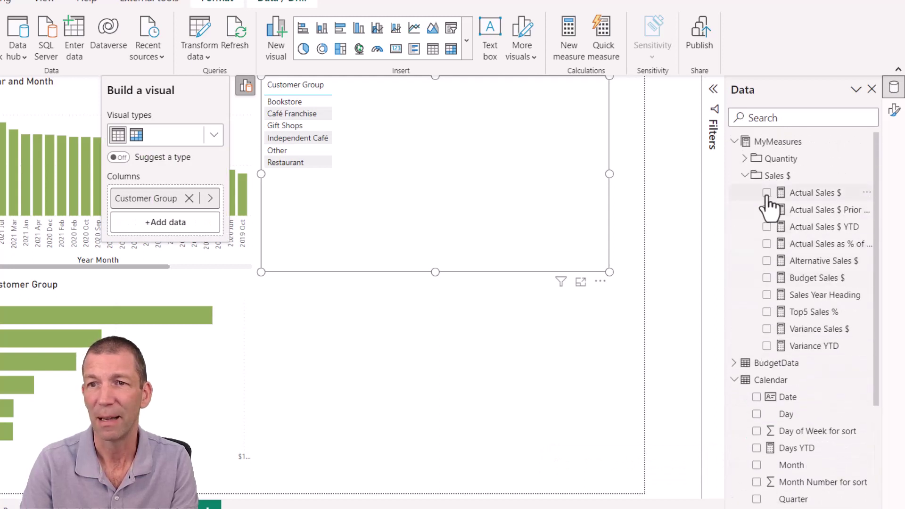
{"action": "left_click", "coordinate": [767, 191]}
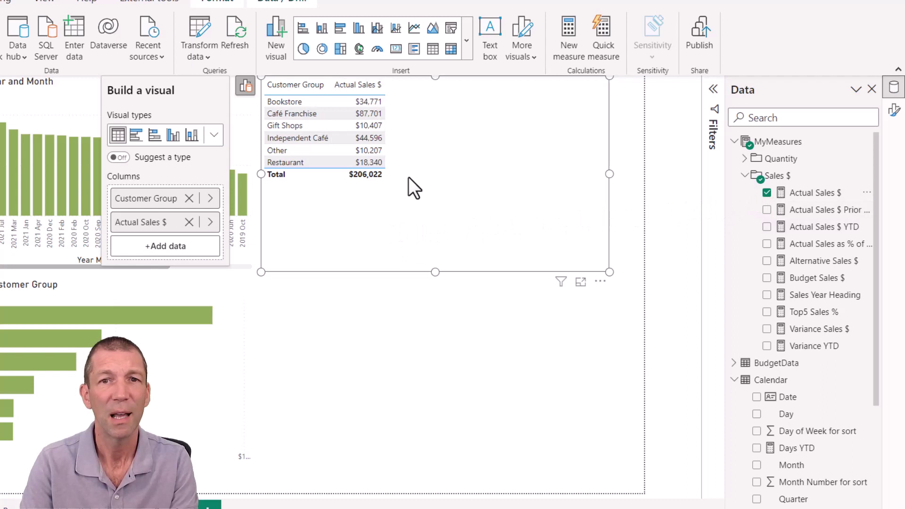
- Show the new table's format settings via its right-click Format option
{"action": "right_click", "coordinate": [439, 86]}
{"action": "right_click", "coordinate": [351, 140]}
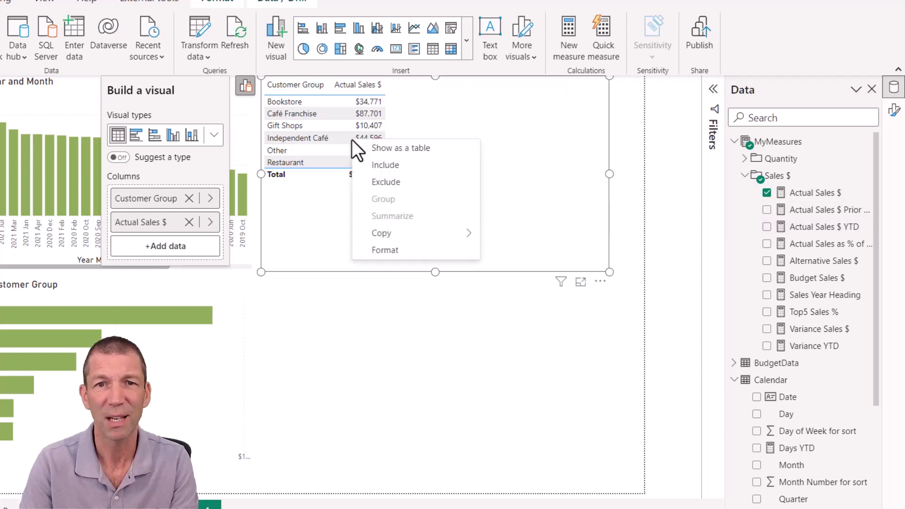
{"action": "left_click", "coordinate": [402, 253]}
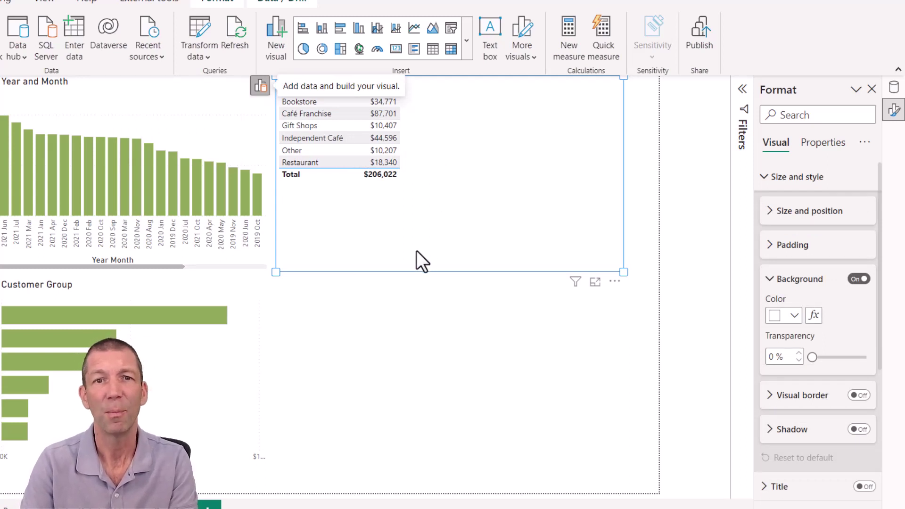
- Shrink the customer group table, then reselect it to show Grid, Values and Totals format categories
{"action": "left_click_drag", "start_coordinate": [276, 272], "coordinate": [325, 245]}
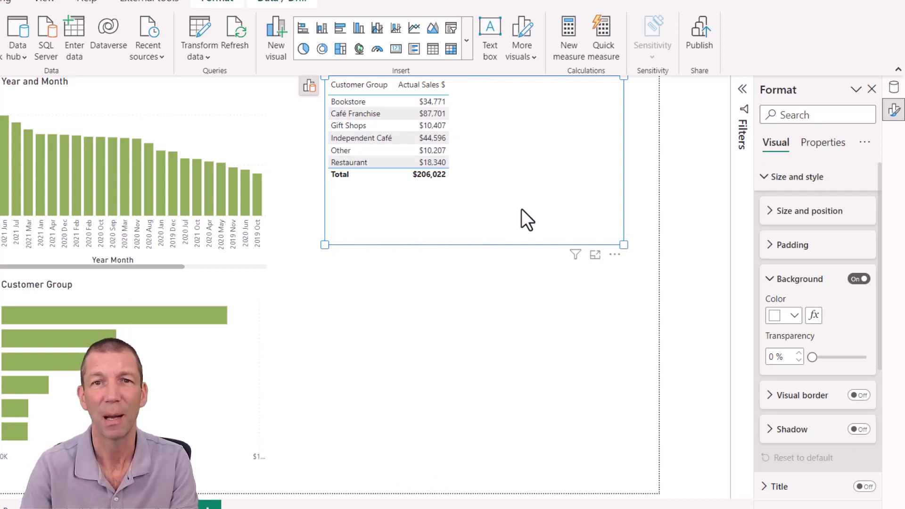
{"action": "left_click", "coordinate": [377, 369]}
{"action": "left_click", "coordinate": [470, 205]}
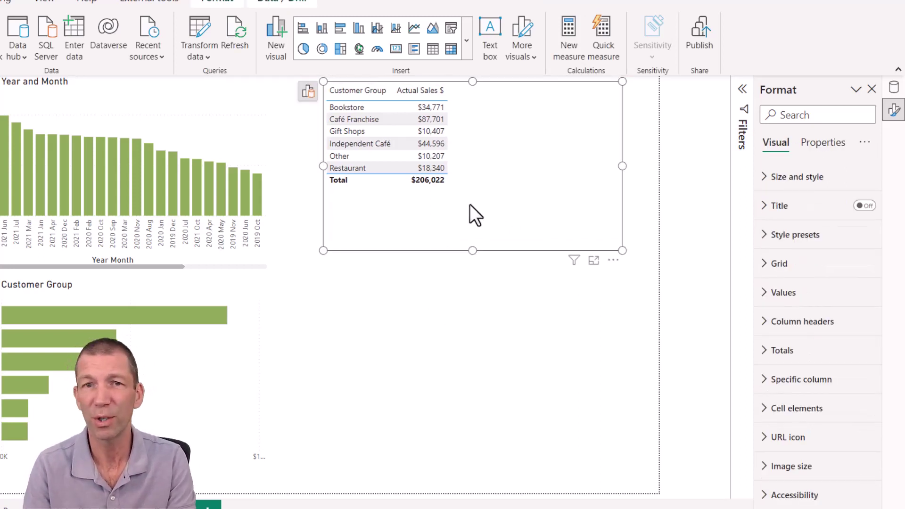